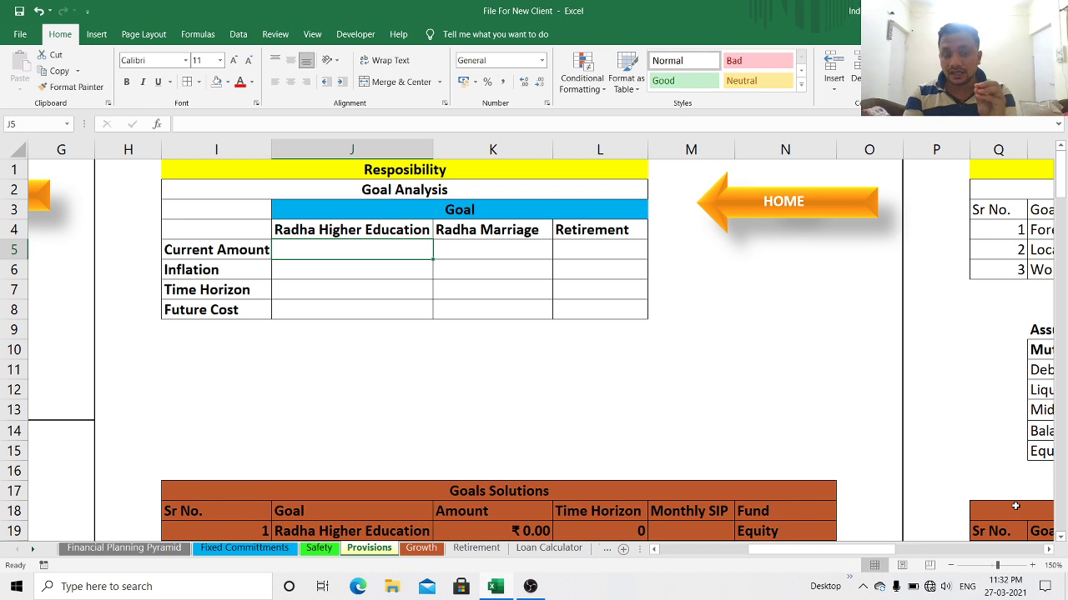
# Step: Review the row labels of the Goal Analysis table, from Current Amount down to Future Cost
pyautogui.press('Right')
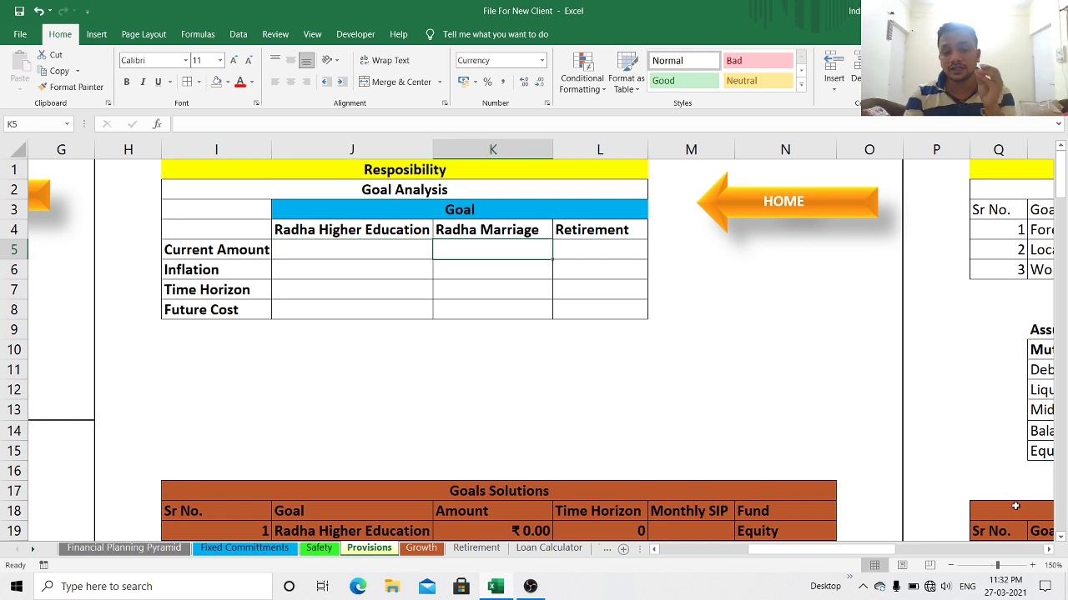
pyautogui.press('Left')
pyautogui.press('Left')
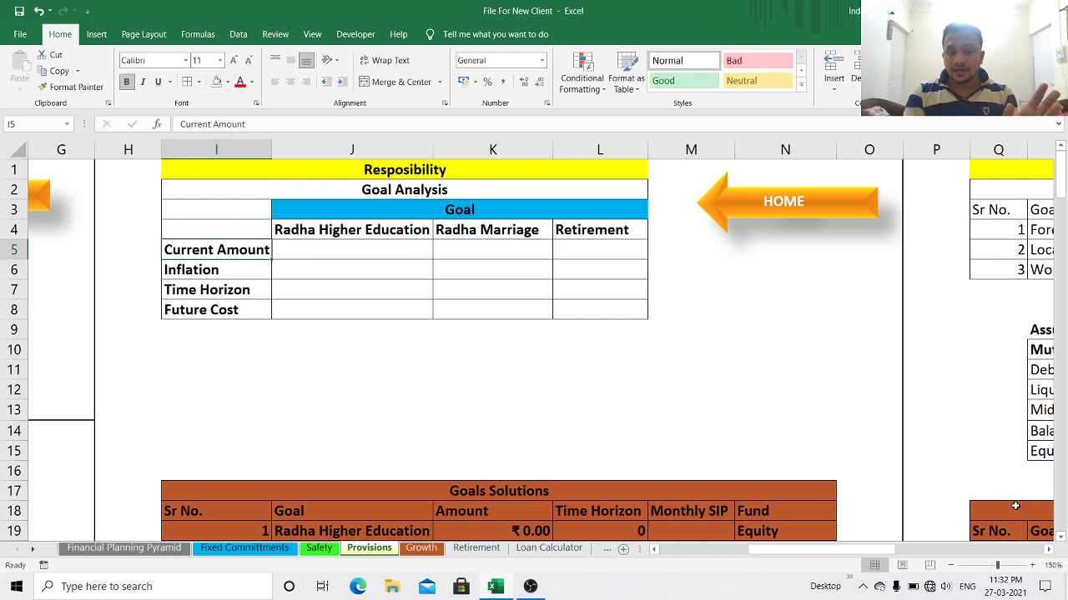
pyautogui.press('Down')
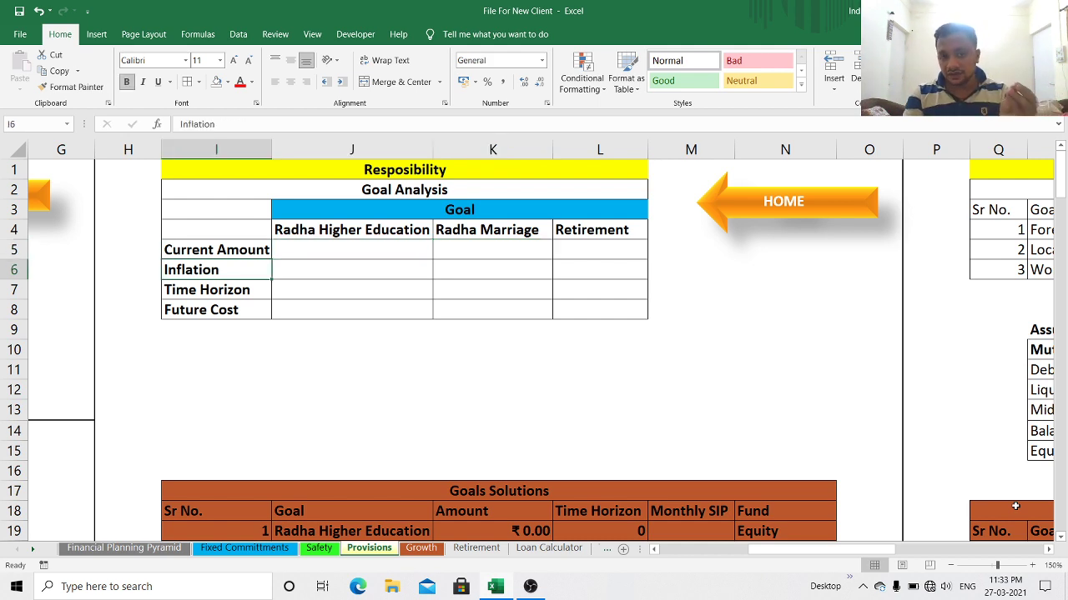
pyautogui.press('Down')
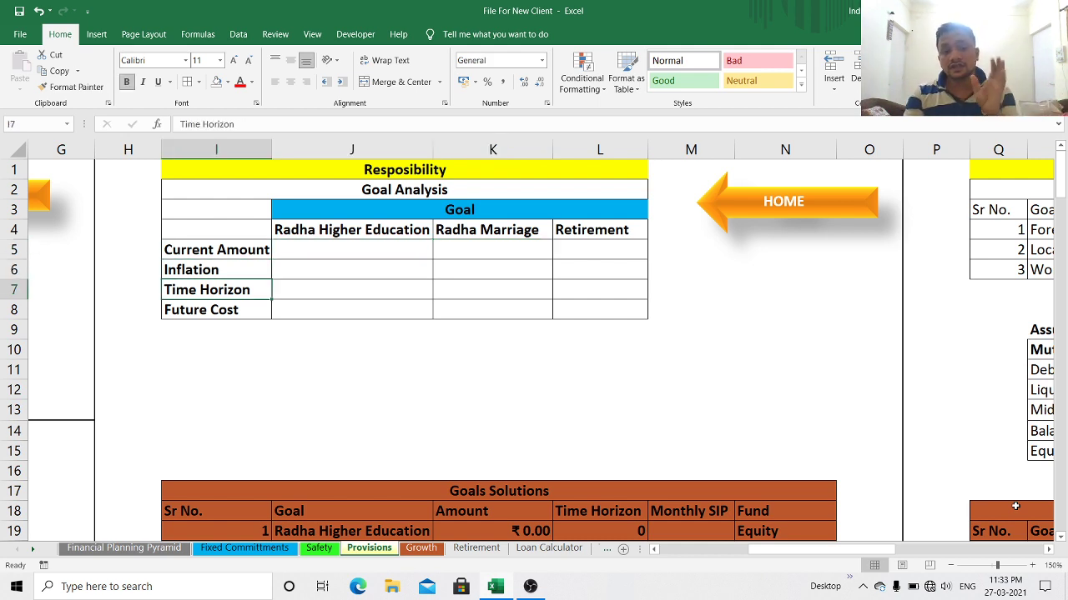
pyautogui.press('Down')
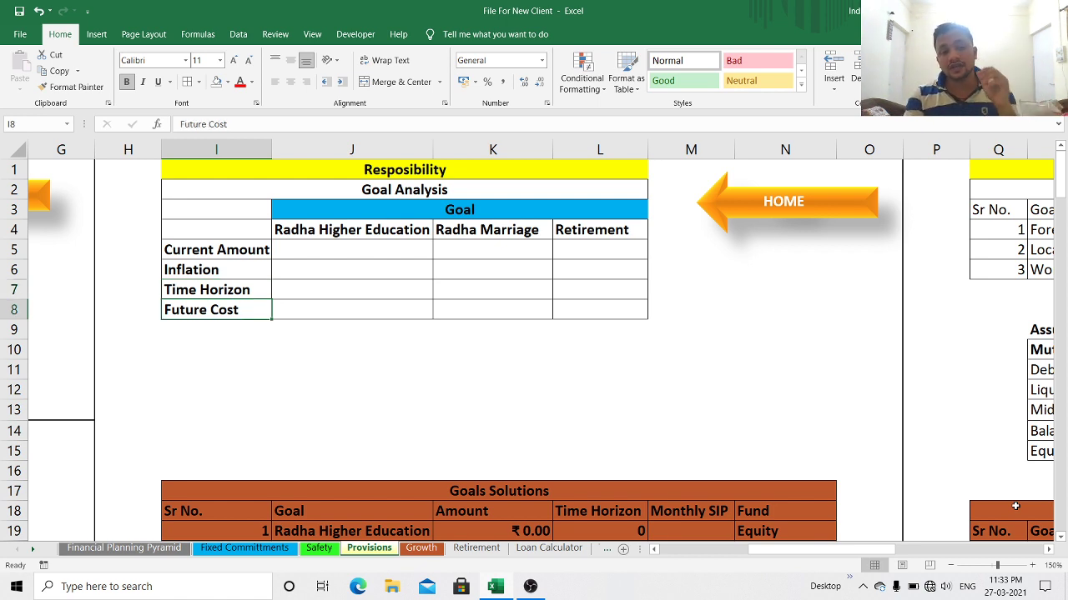
pyautogui.press('Up')
pyautogui.press('Up')
pyautogui.press('Up')
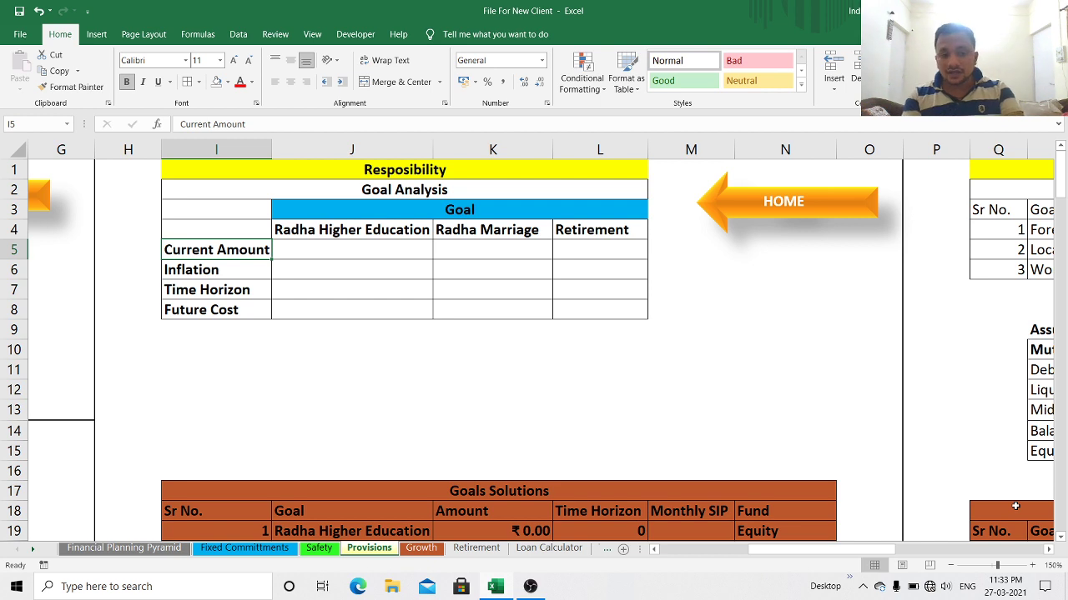
# Step: Enter 1000000 as the current amount of the Higher Education goal in J5
pyautogui.press('Right')
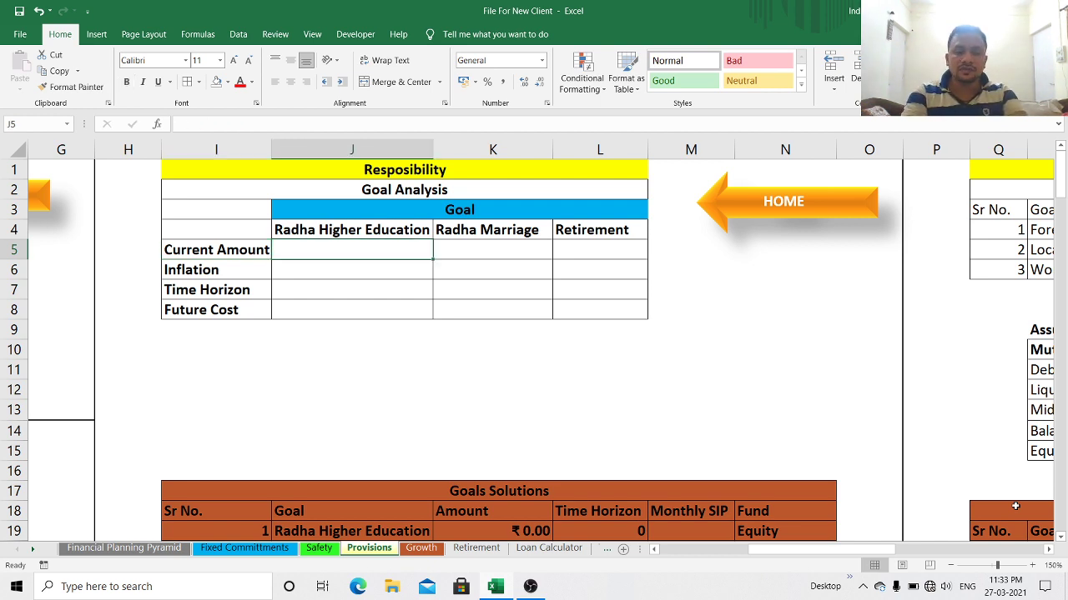
pyautogui.write('1')
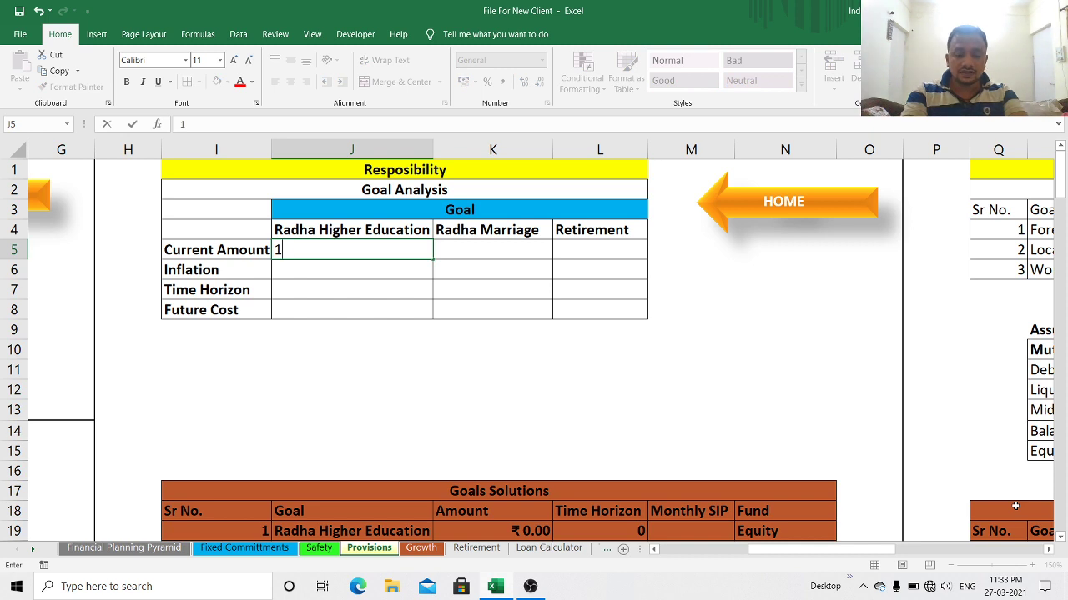
pyautogui.write('000')
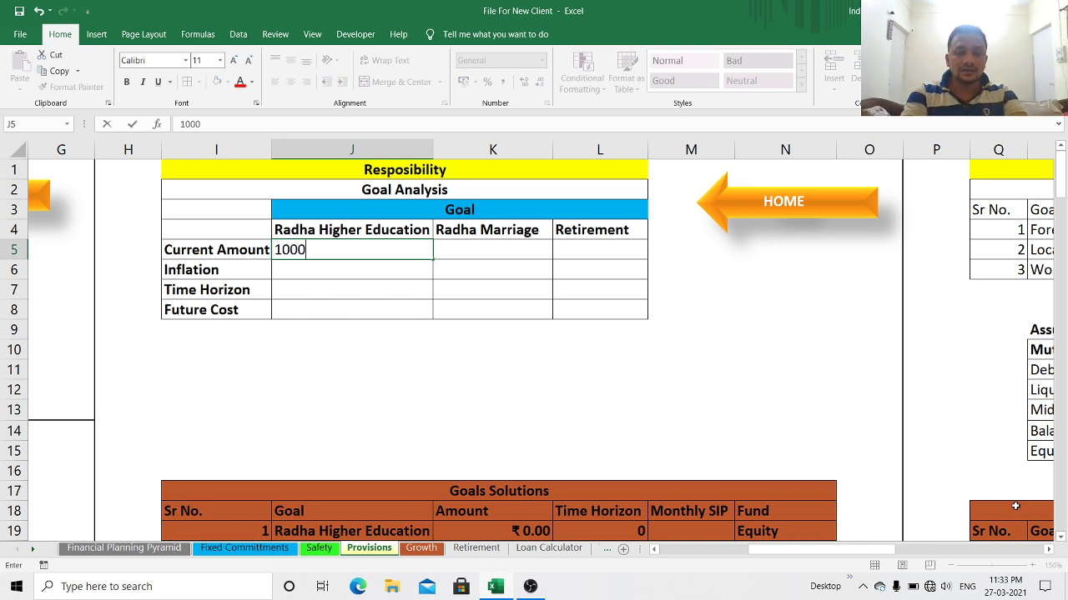
pyautogui.write('000')
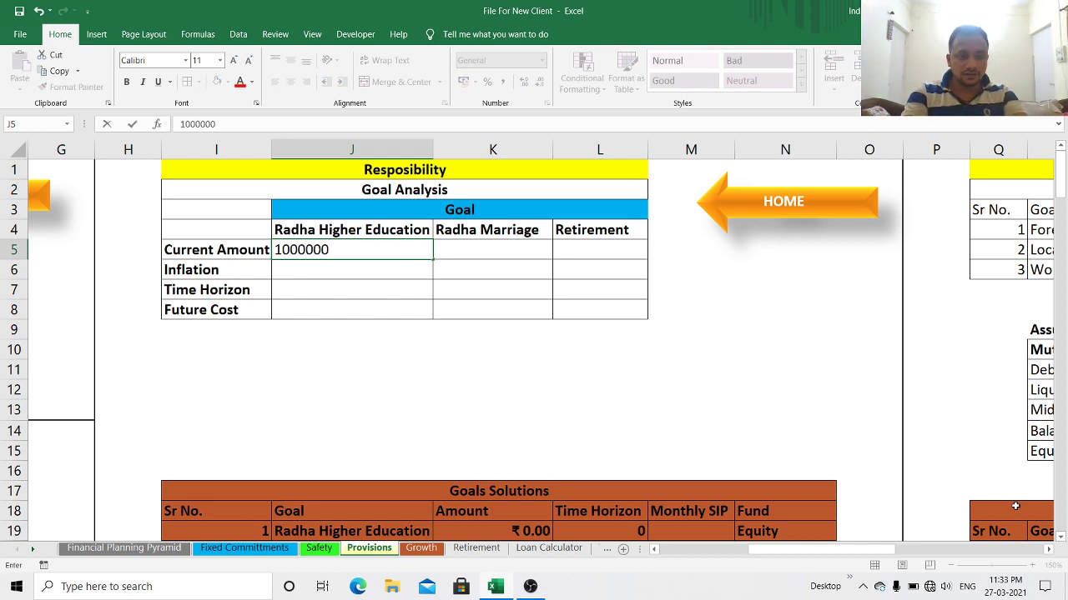
pyautogui.press('Return')
# Step: Set the Higher Education goal's inflation to 4% and its time horizon to 18
pyautogui.press('Up')
pyautogui.press('Right')
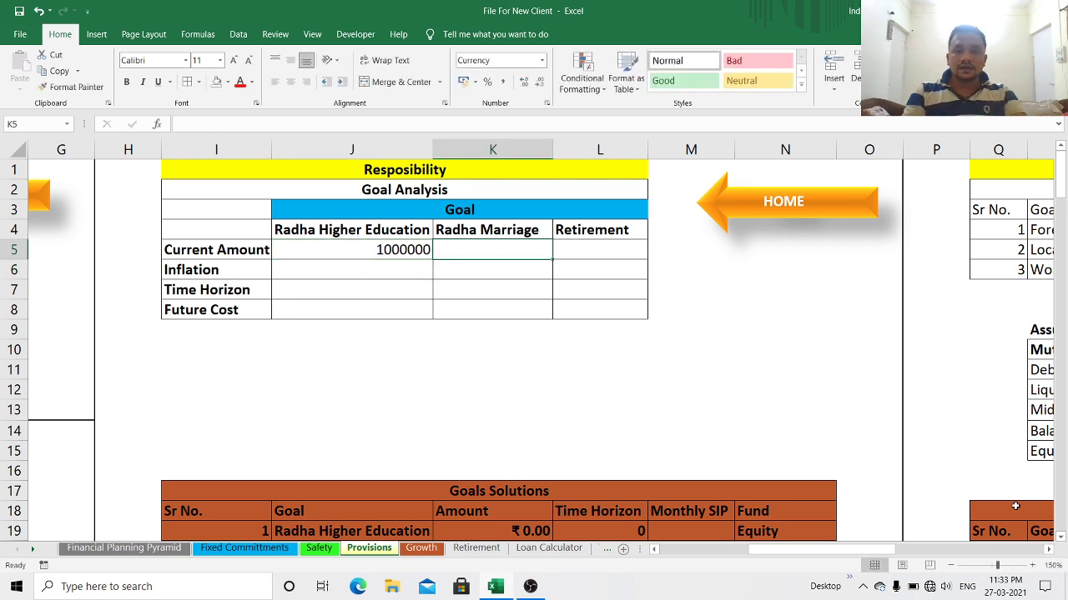
pyautogui.press('Left')
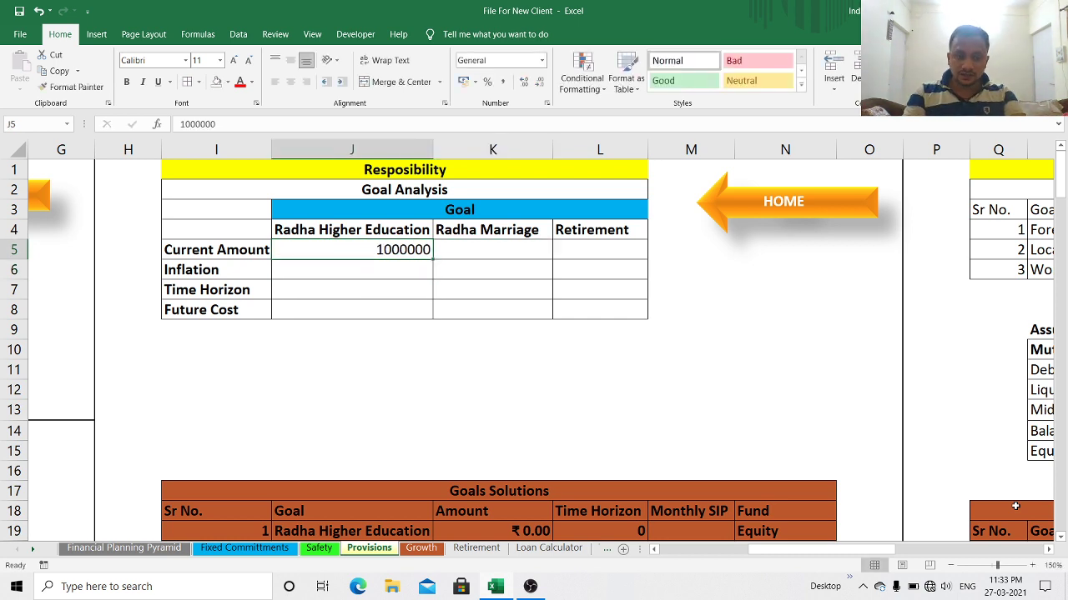
pyautogui.press('Down')
pyautogui.write('4%')
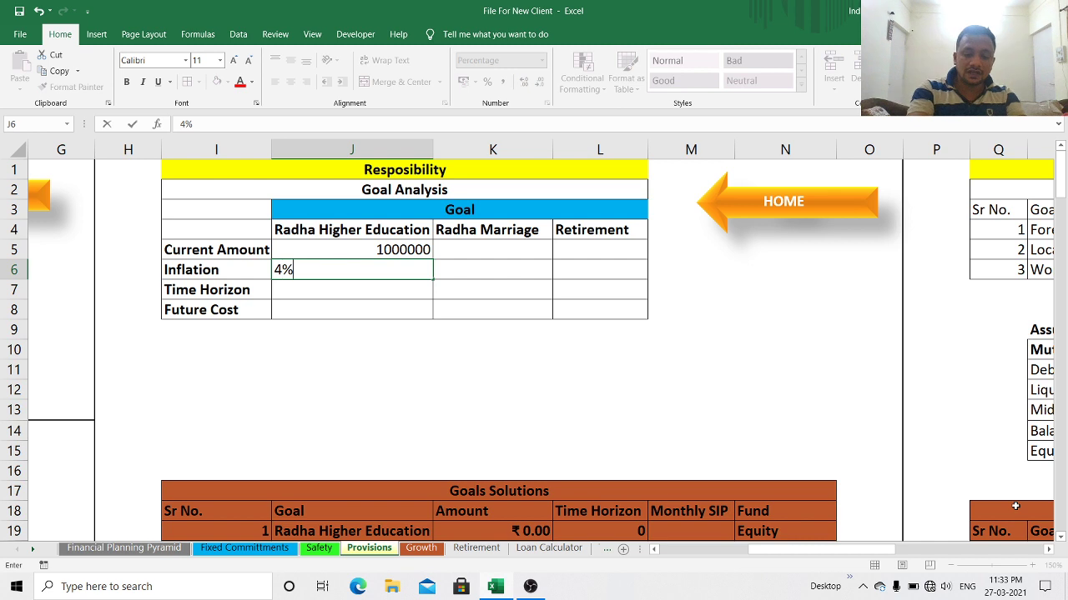
pyautogui.press('Return')
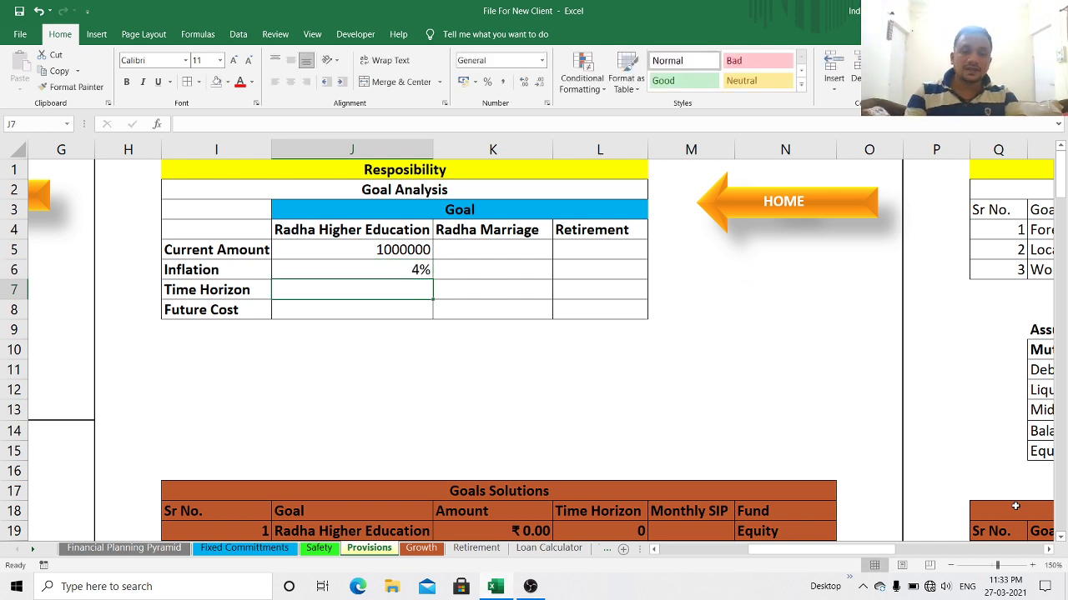
pyautogui.write('18')
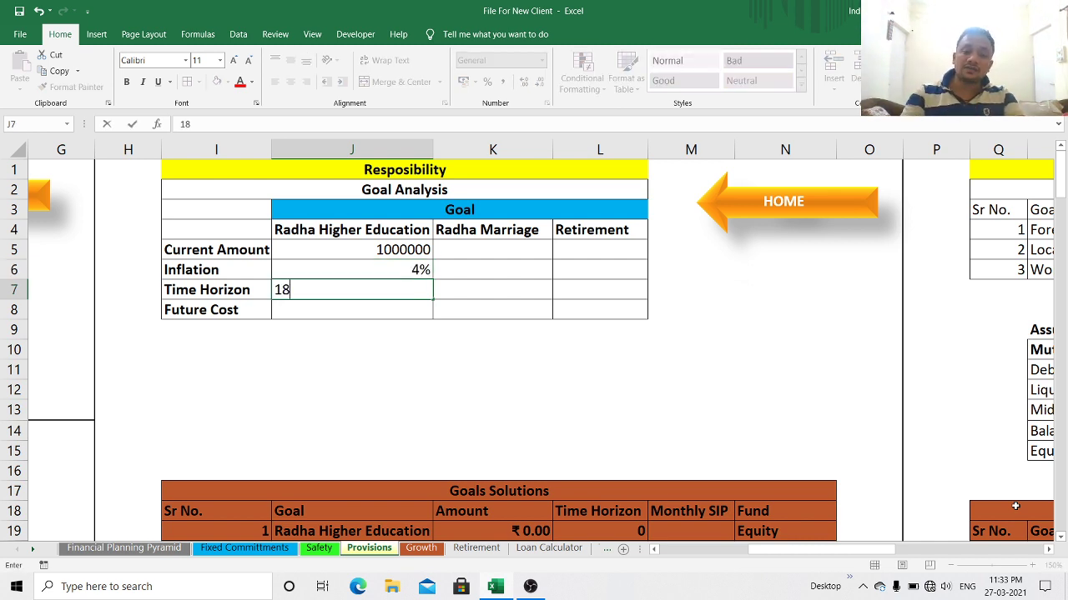
pyautogui.press('Return')
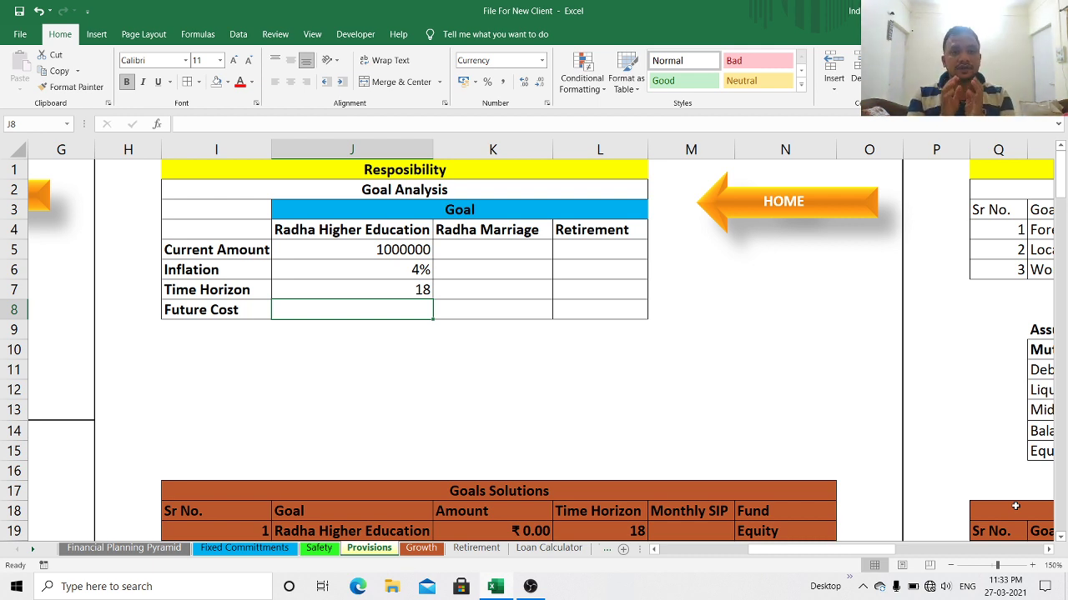
# Step: Calculate the Higher Education goal's future cost in J8 with the formula =FV(J6,J7,,-J5)
pyautogui.write('=fv')
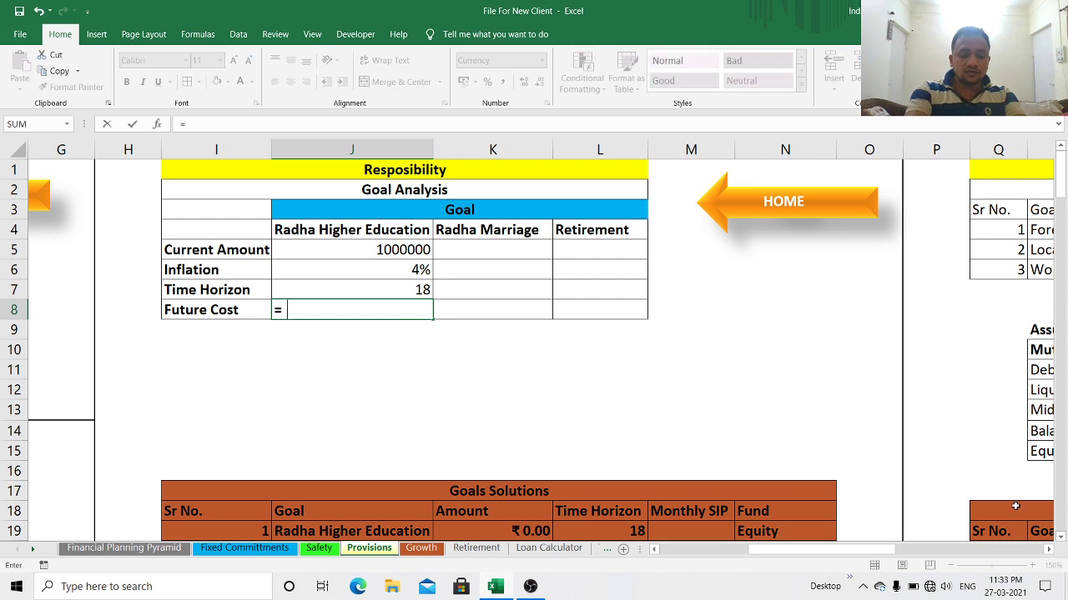
pyautogui.press('Tab')
pyautogui.press('Up')
pyautogui.press('Up')
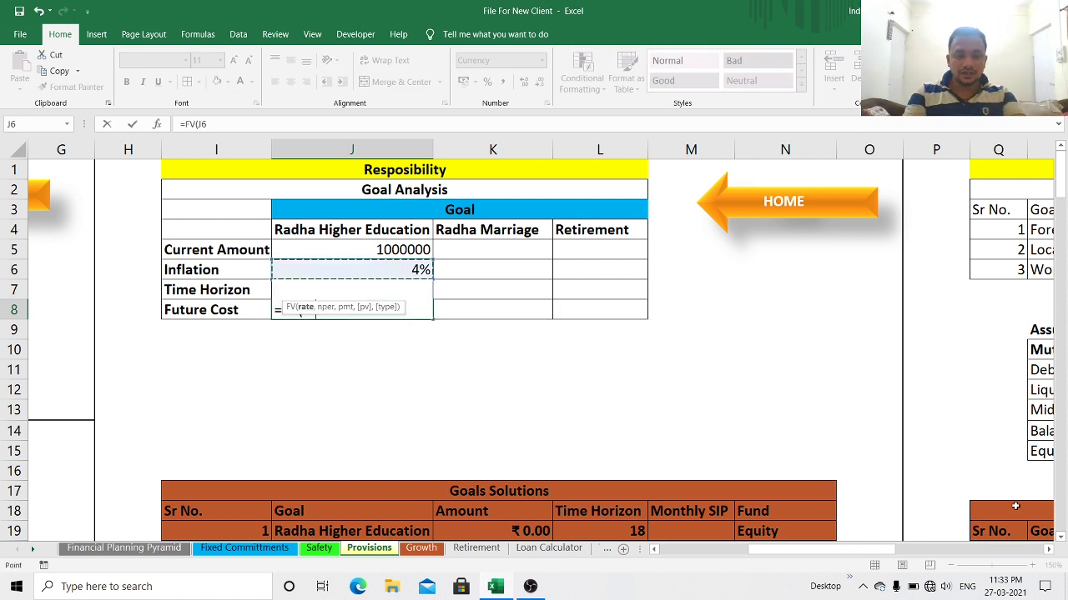
pyautogui.write(',')
pyautogui.press('Up')
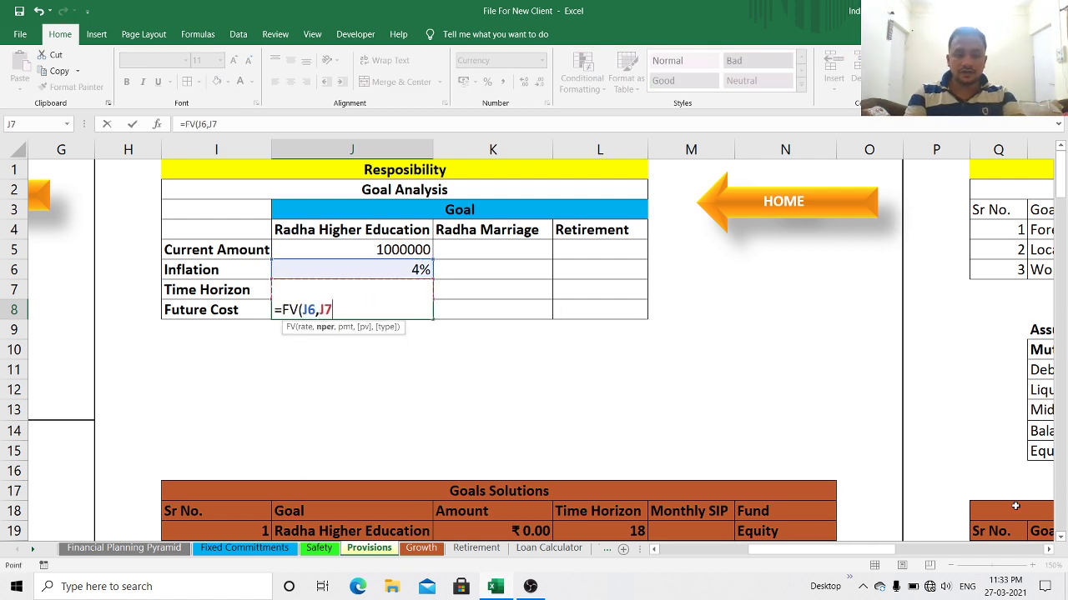
pyautogui.write(',')
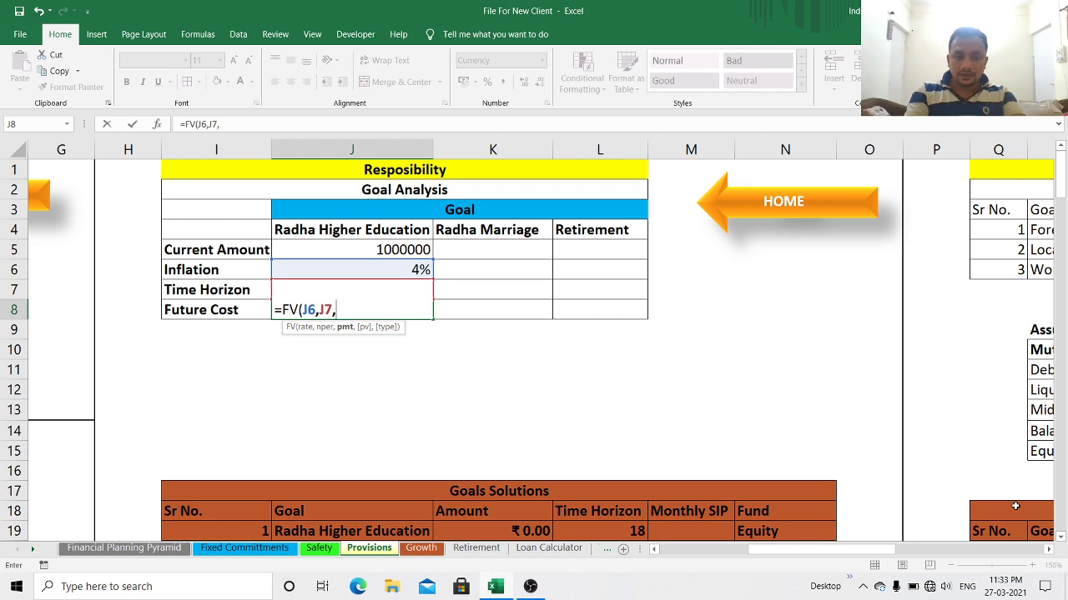
pyautogui.write(',-')
pyautogui.press('Up')
pyautogui.press('Up')
pyautogui.press('Up')
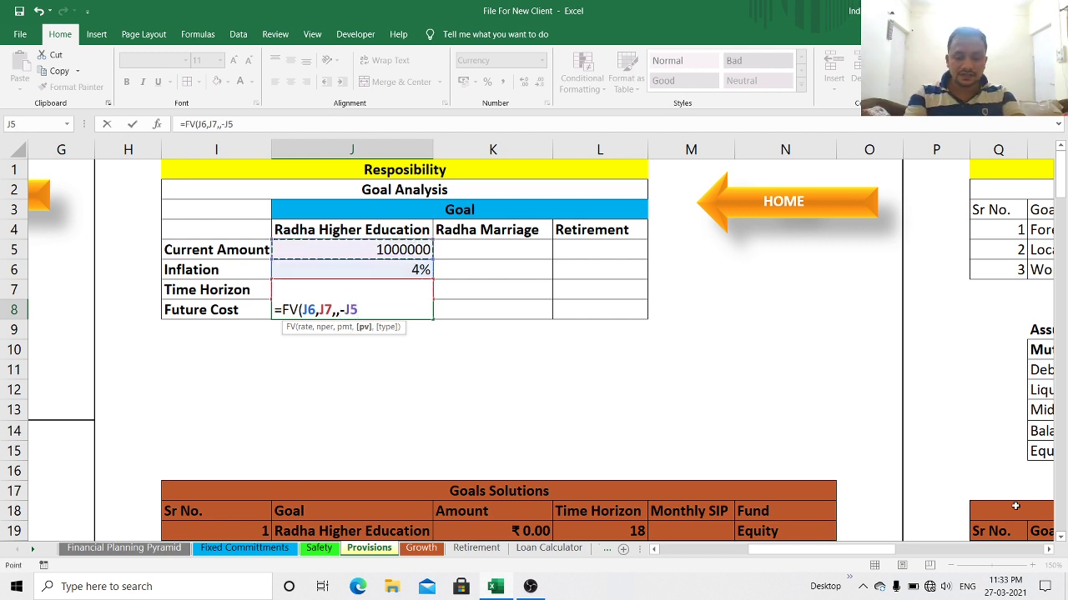
pyautogui.press('Return')
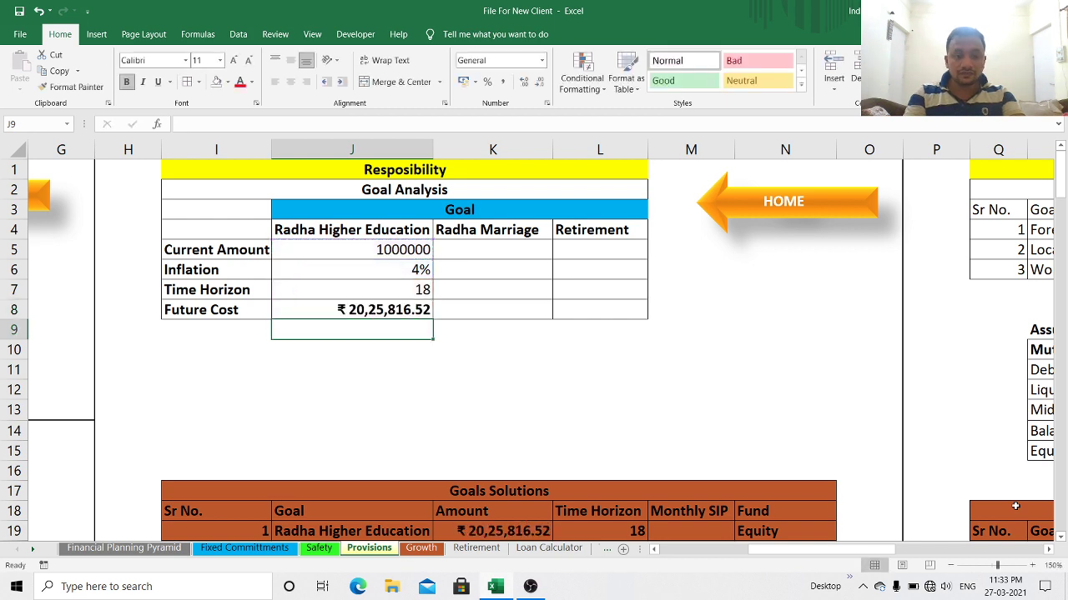
# Step: Enter 1200000 as the current amount of the Marriage goal in K5
pyautogui.press('Up')
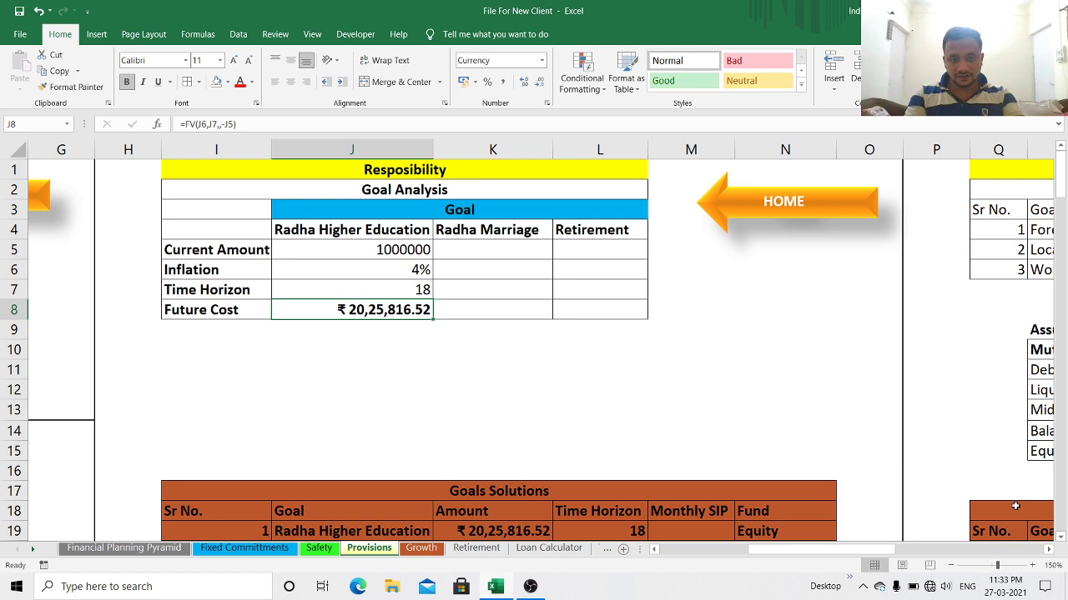
pyautogui.press('Right')
pyautogui.press('Up')
pyautogui.press('Up')
pyautogui.press('Up')
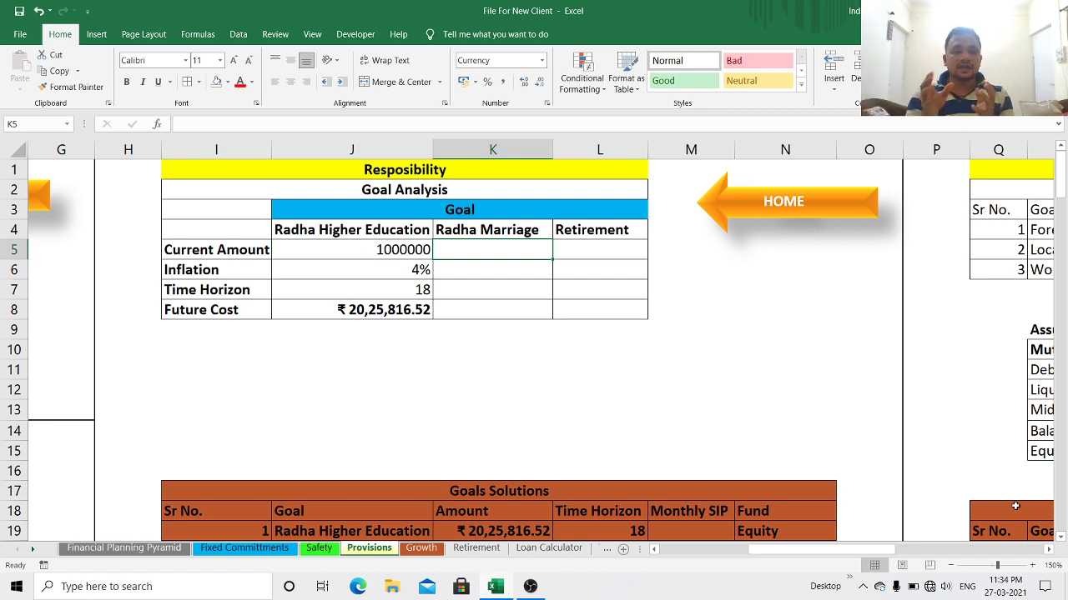
pyautogui.press('Right')
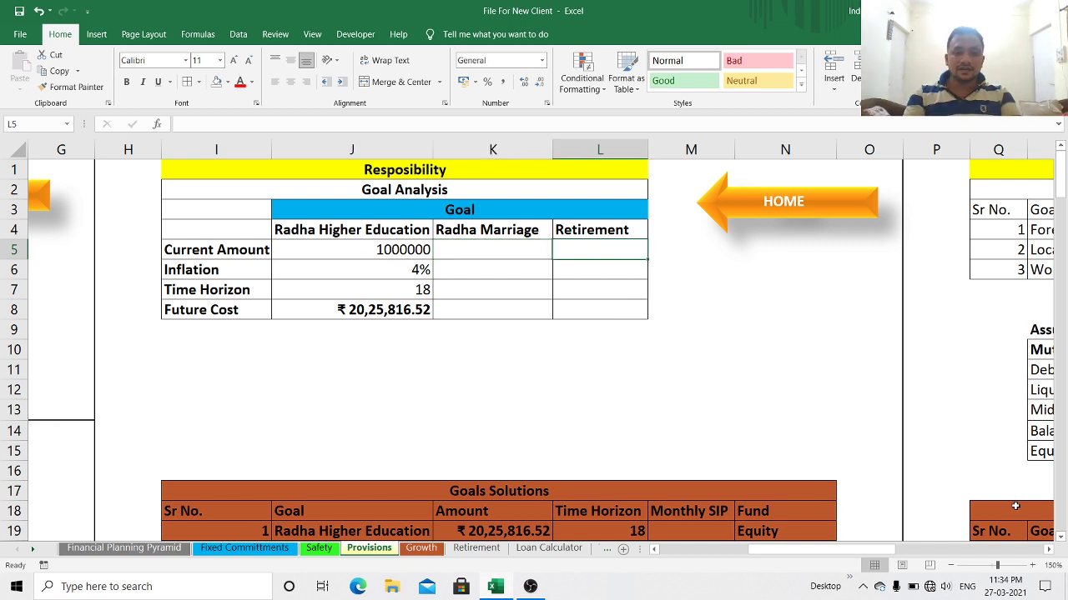
pyautogui.press('Left')
pyautogui.press('Left')
pyautogui.press('Right')
pyautogui.press('Right')
pyautogui.press('Right')
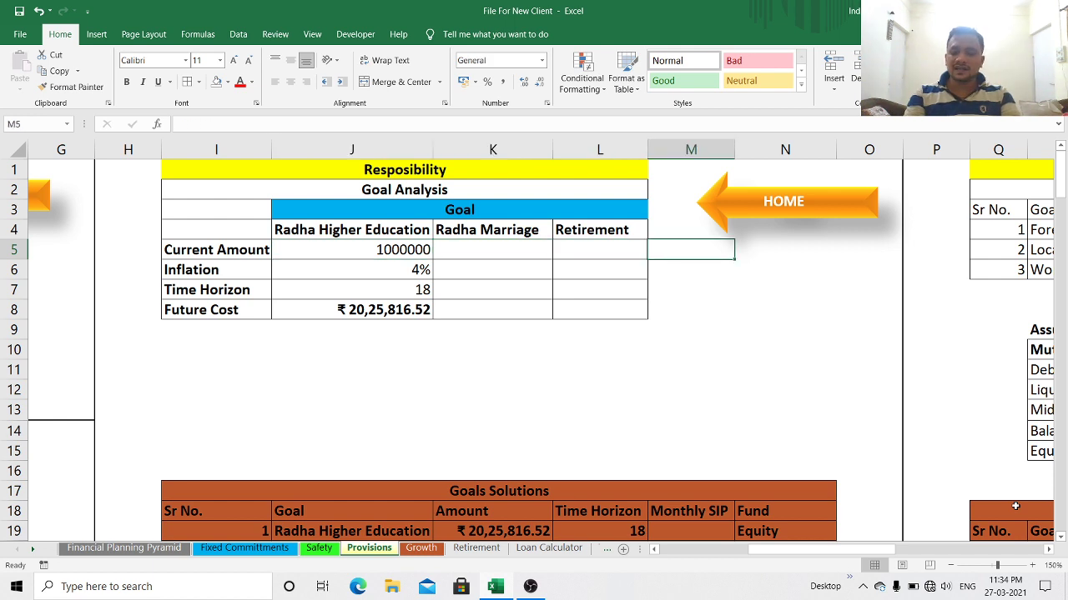
pyautogui.press('Left')
pyautogui.press('Left')
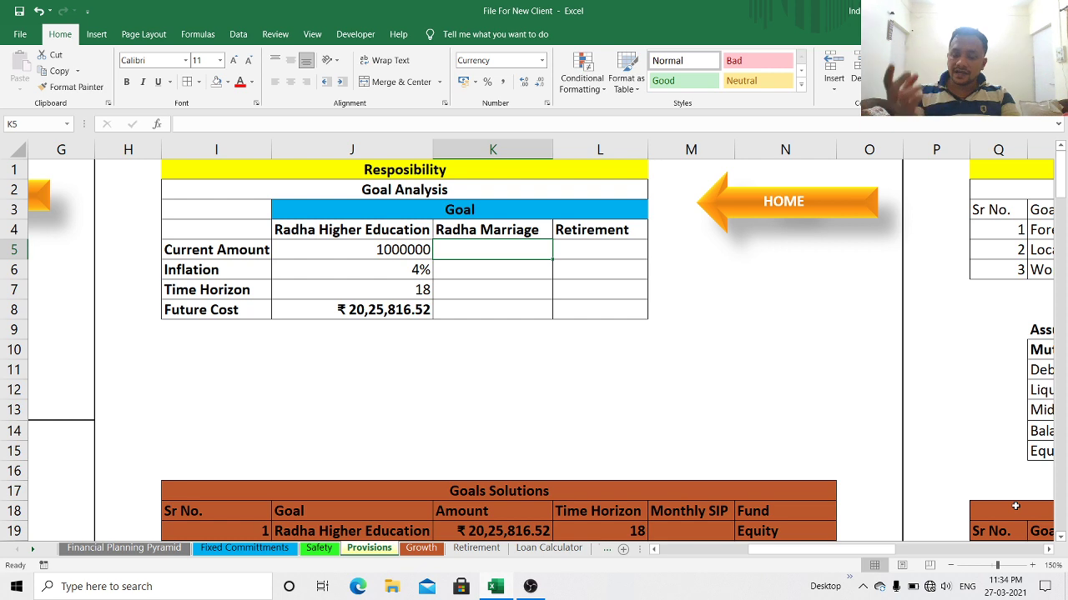
pyautogui.write('12,00,')
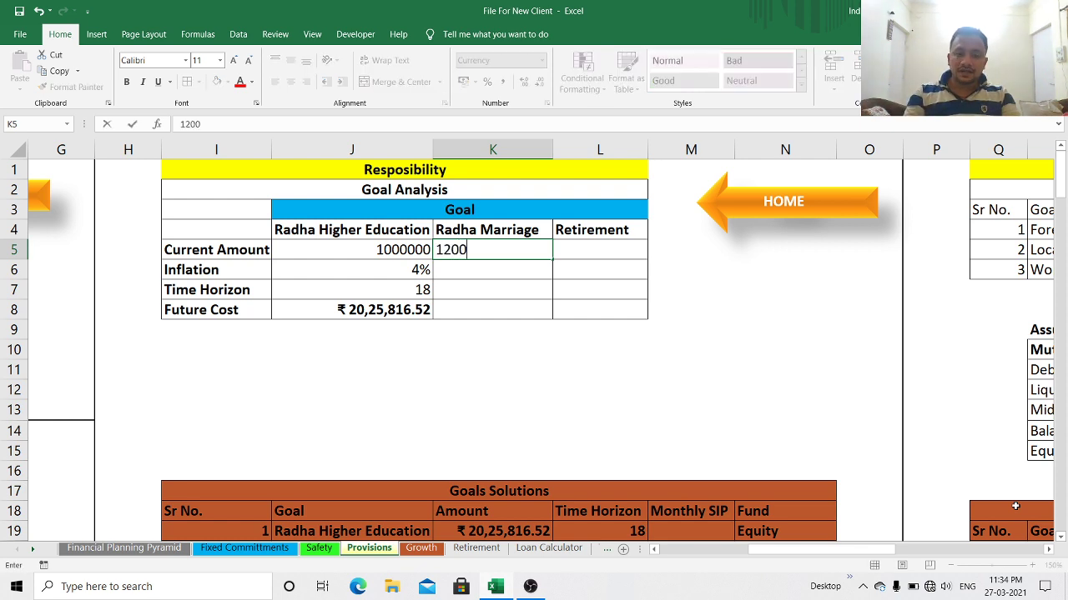
pyautogui.write('000')
pyautogui.press('Return')
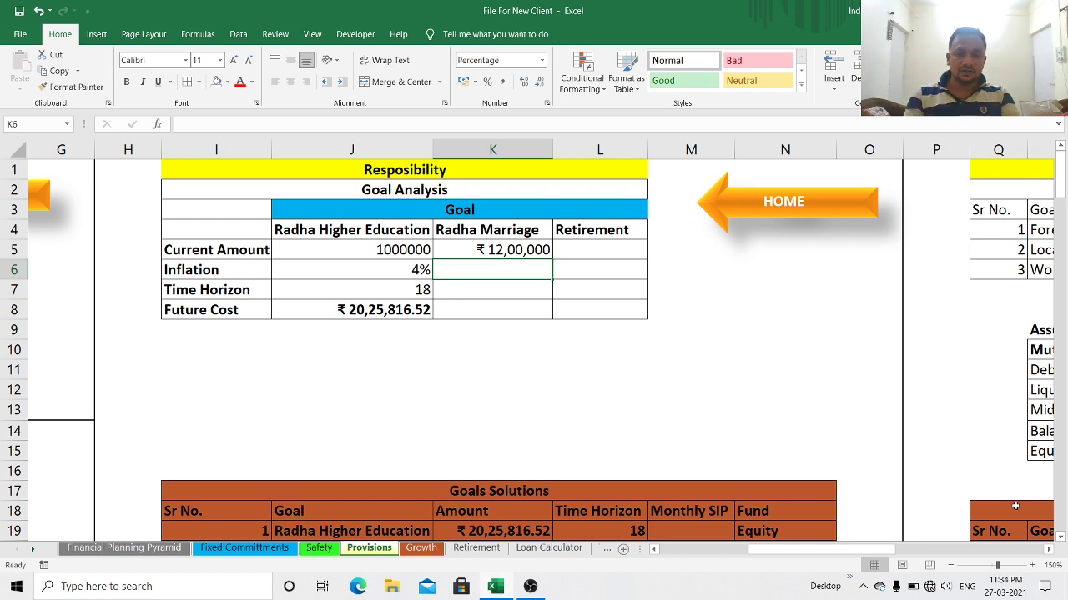
# Step: Set the Marriage goal's inflation to 4% and its time horizon to 25
pyautogui.write('4')
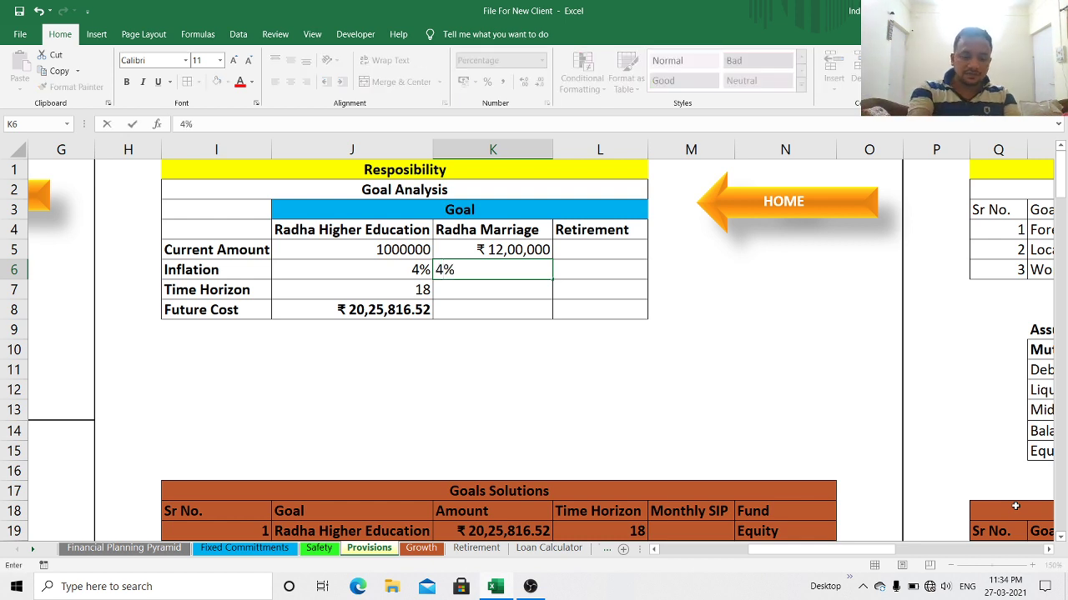
pyautogui.press('Return')
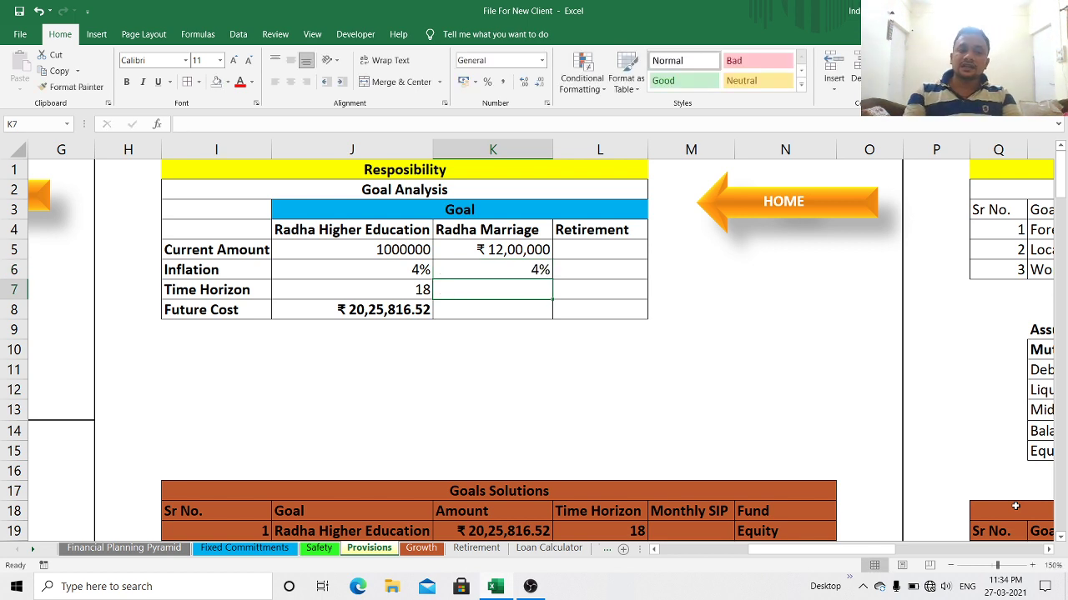
pyautogui.write('25')
pyautogui.press('Return')
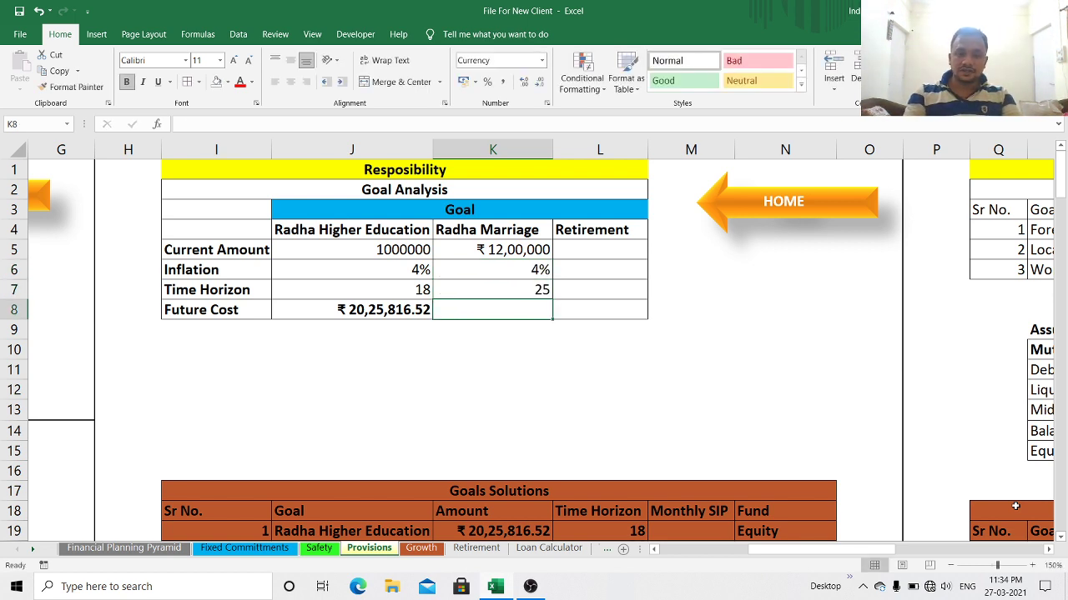
# Step: Calculate the Marriage goal's future cost in K8 with the formula =FV(K6,K7,,-K5)
pyautogui.press('Left')
pyautogui.press('Right')
pyautogui.write('=')
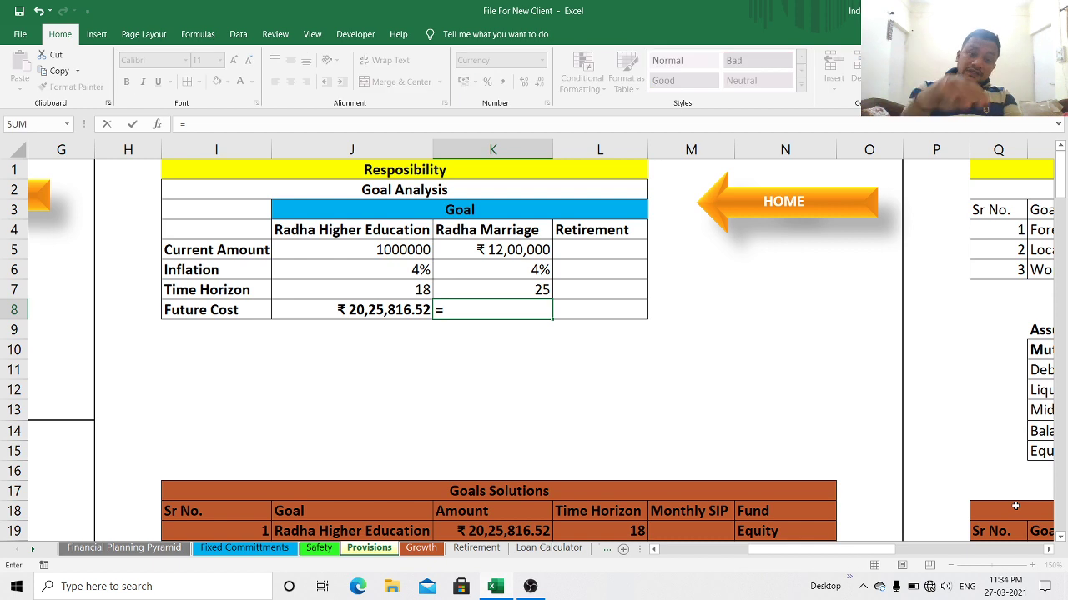
pyautogui.write('fv')
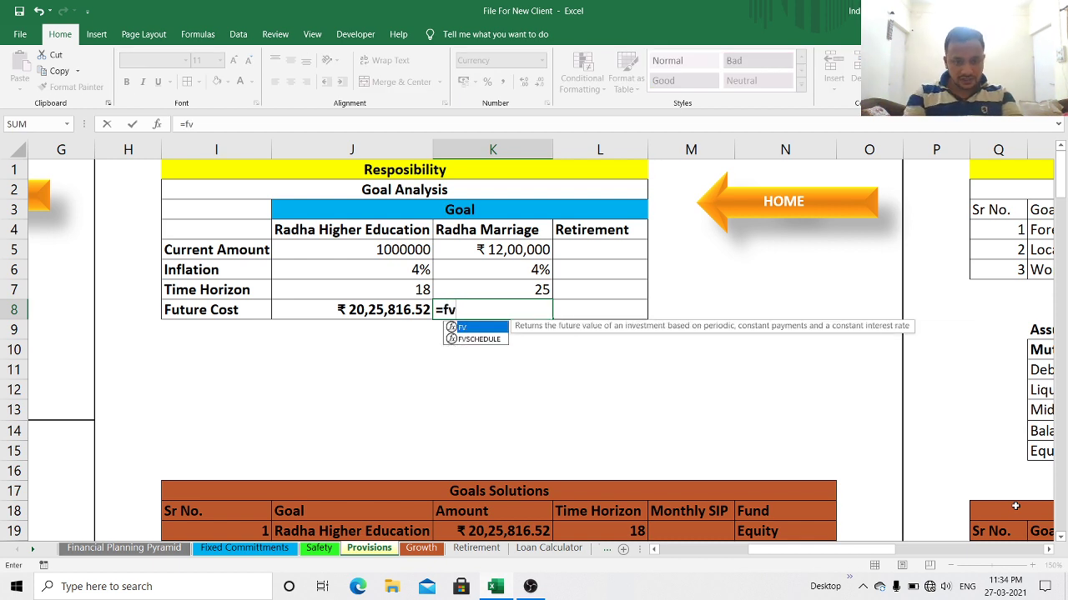
pyautogui.write('(')
pyautogui.press('Up')
pyautogui.press('Up')
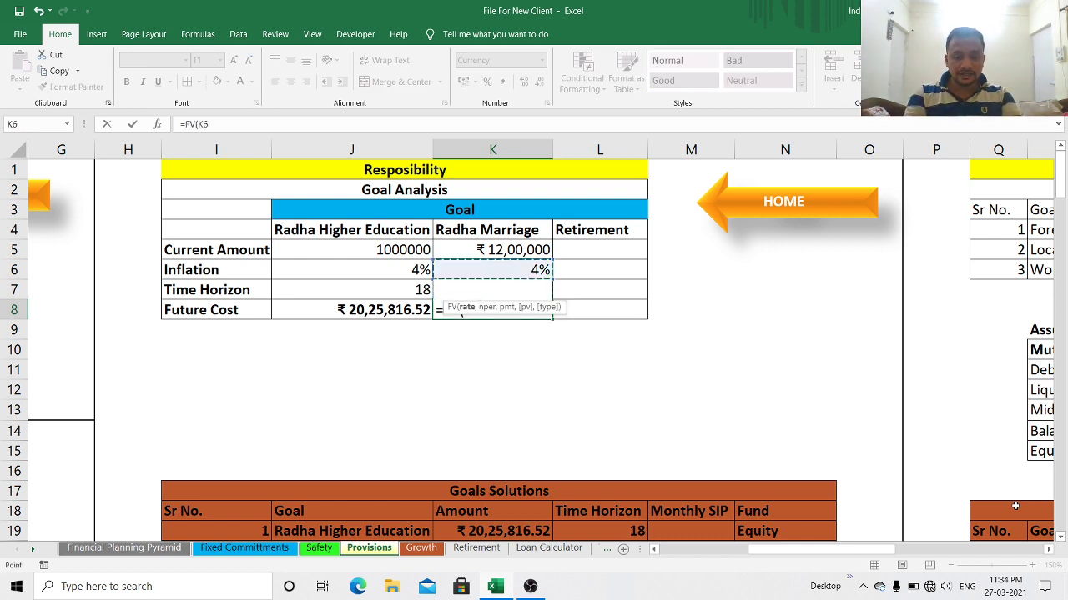
pyautogui.write(',')
pyautogui.press('Up')
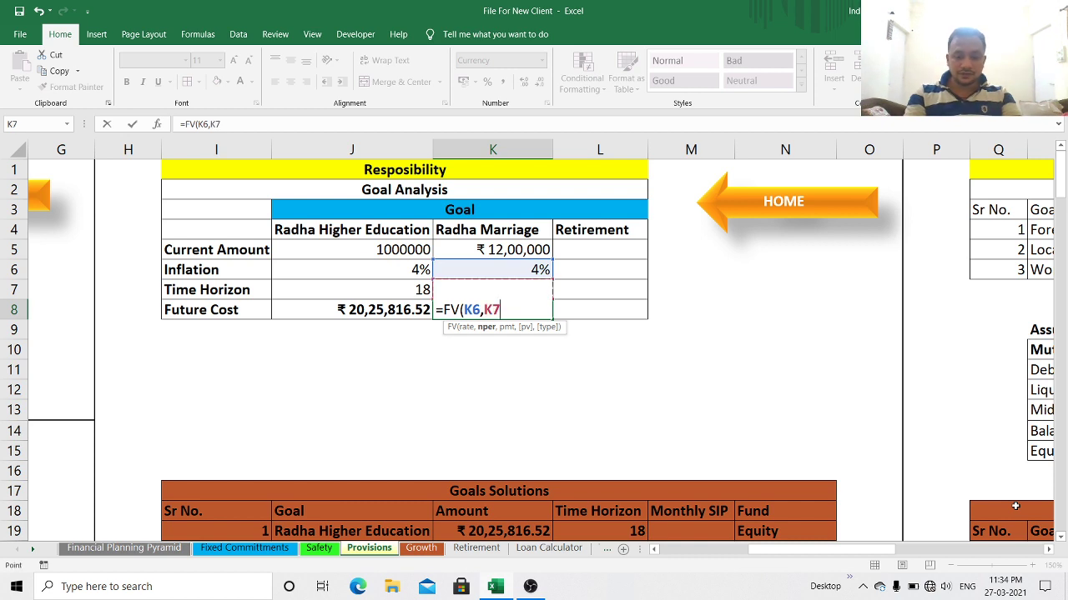
pyautogui.write(',,')
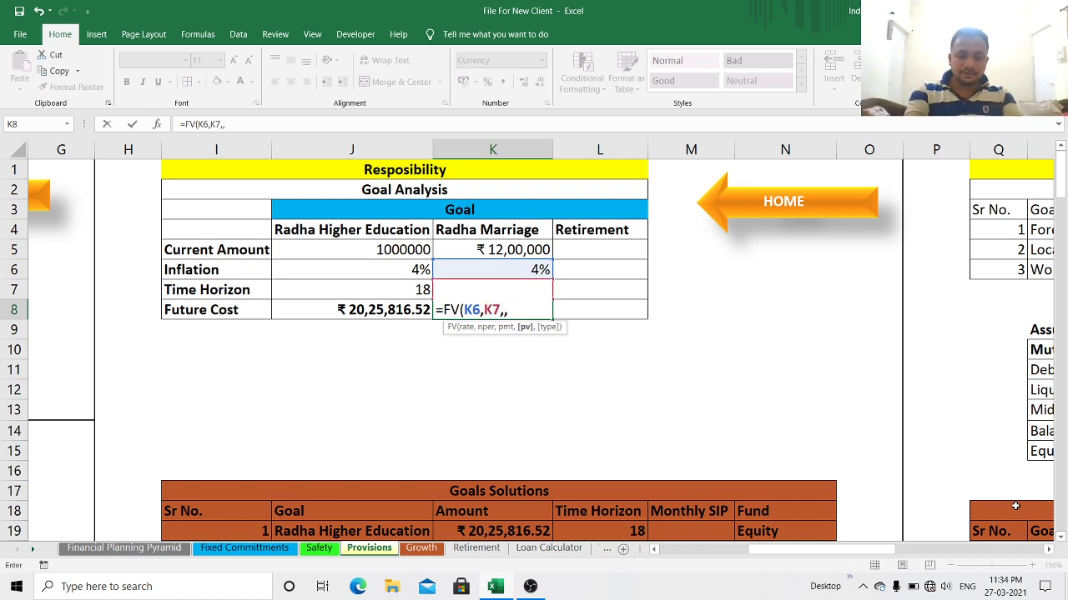
pyautogui.write('-')
pyautogui.press('Up')
pyautogui.press('Up')
pyautogui.press('Up')
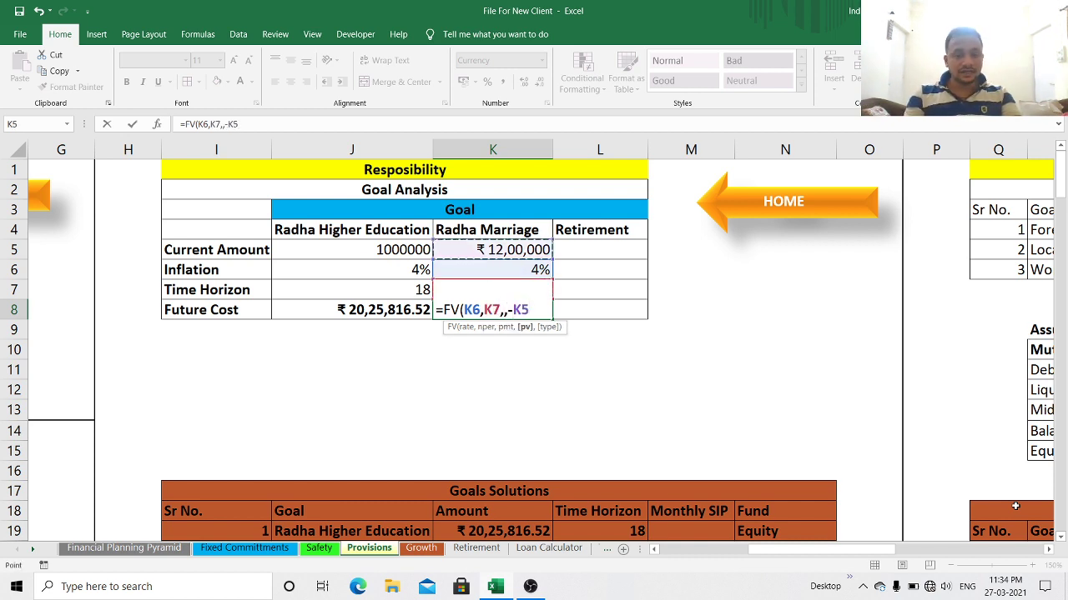
pyautogui.press('Return')
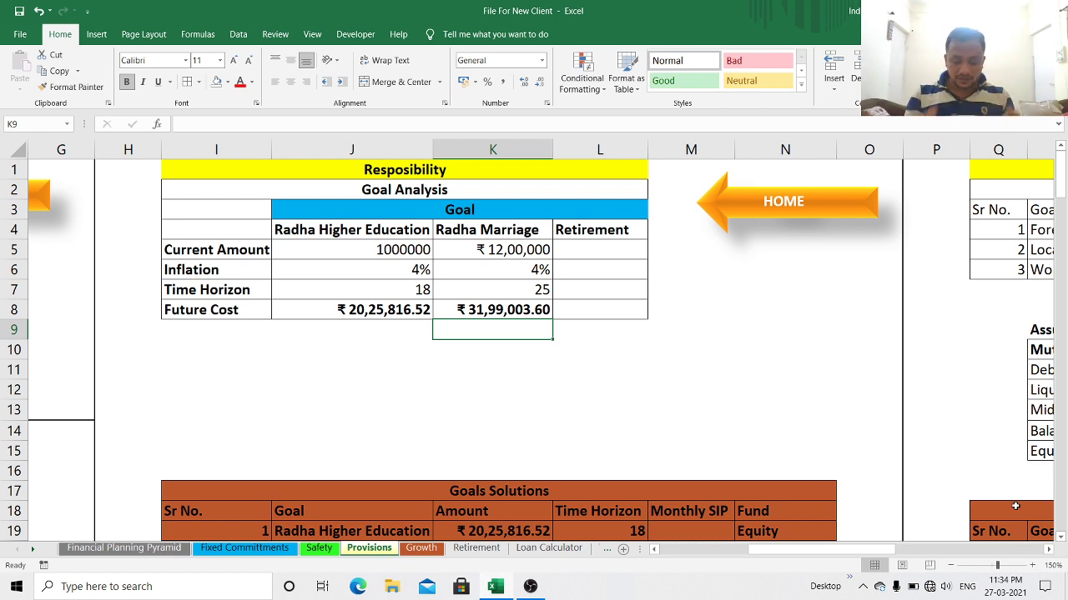
# Step: Go from the Retirement goal's empty column in the Goal Analysis table to the Retirement sheet
pyautogui.press('Up')
pyautogui.press('Up')
pyautogui.press('Right')
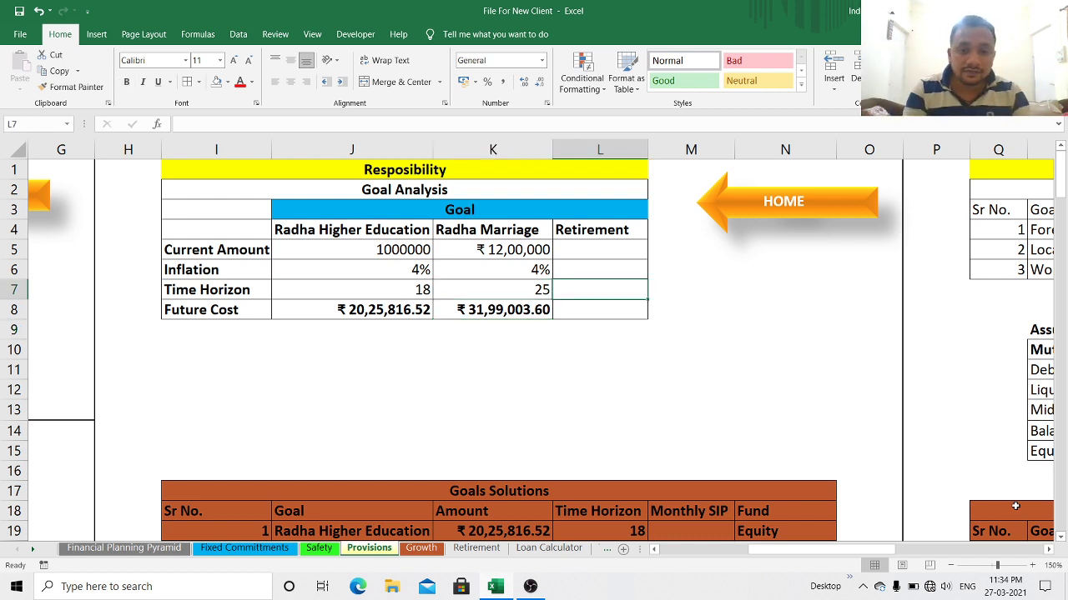
pyautogui.press('Up')
pyautogui.press('Up')
pyautogui.press('Up')
pyautogui.press('Down')
pyautogui.press('Up')
pyautogui.press('Down')
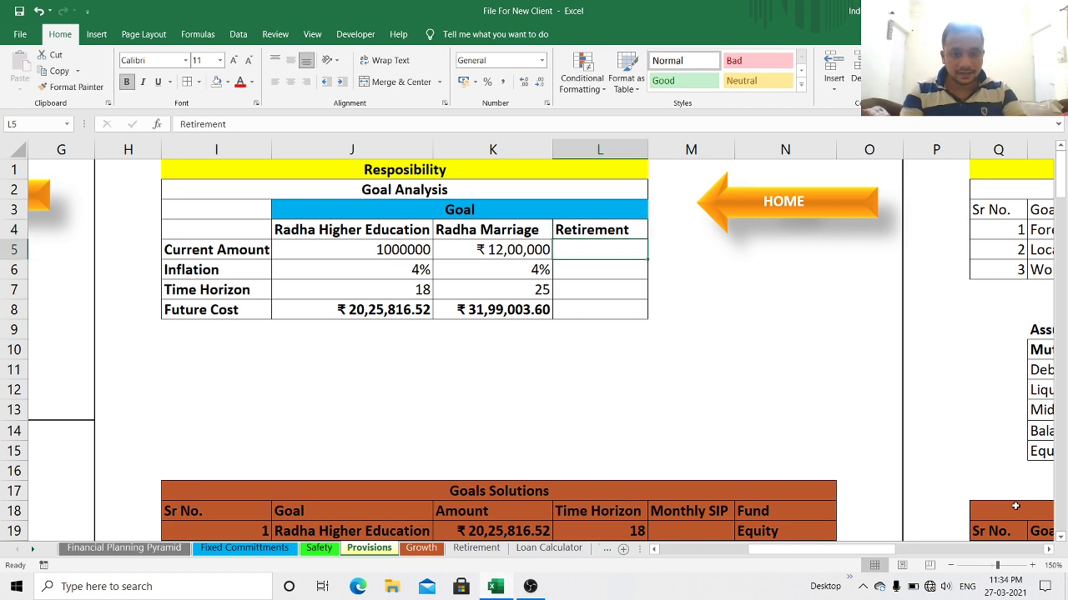
pyautogui.hotkey('ctrl', 'pagedown')
pyautogui.hotkey('ctrl', 'pagedown')
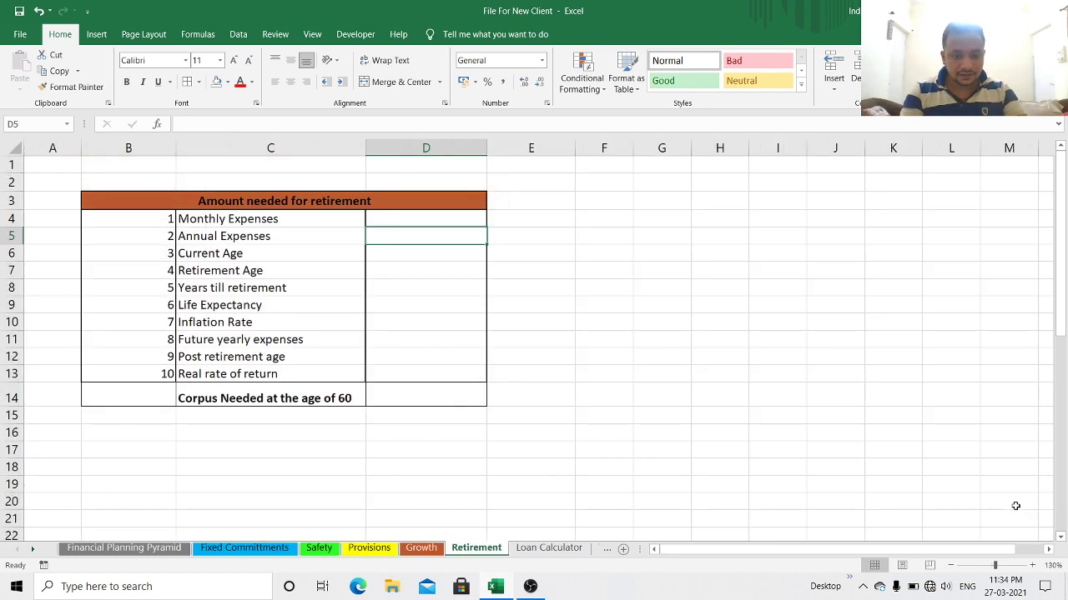
# Step: Review the rows of the Amount needed for retirement table, from Monthly Expenses down to Future yearly expenses
pyautogui.press('Up')
pyautogui.press('Left')
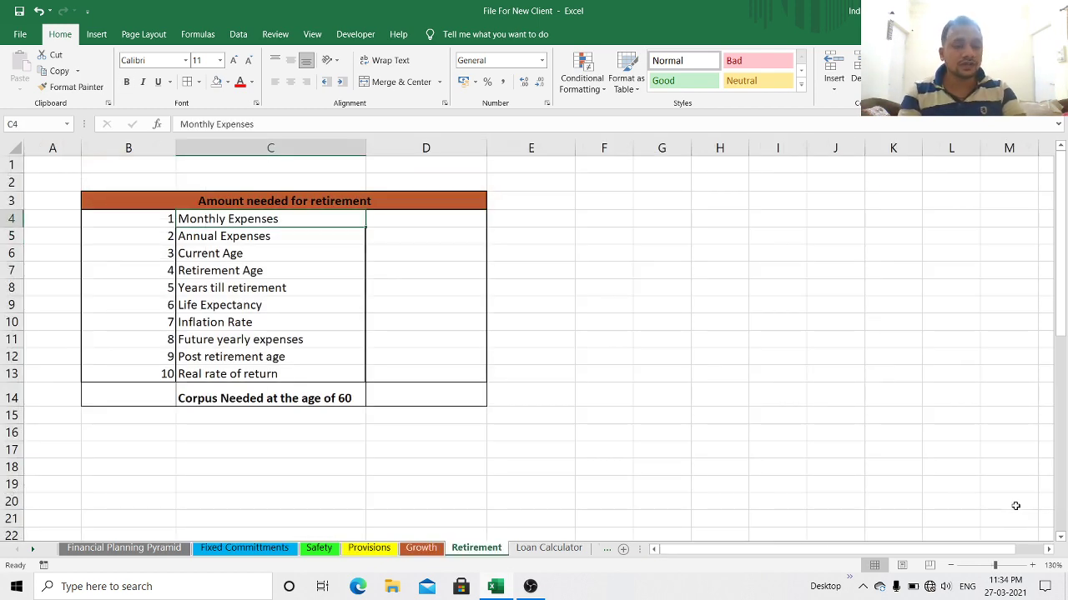
pyautogui.press('Right')
pyautogui.press('Right')
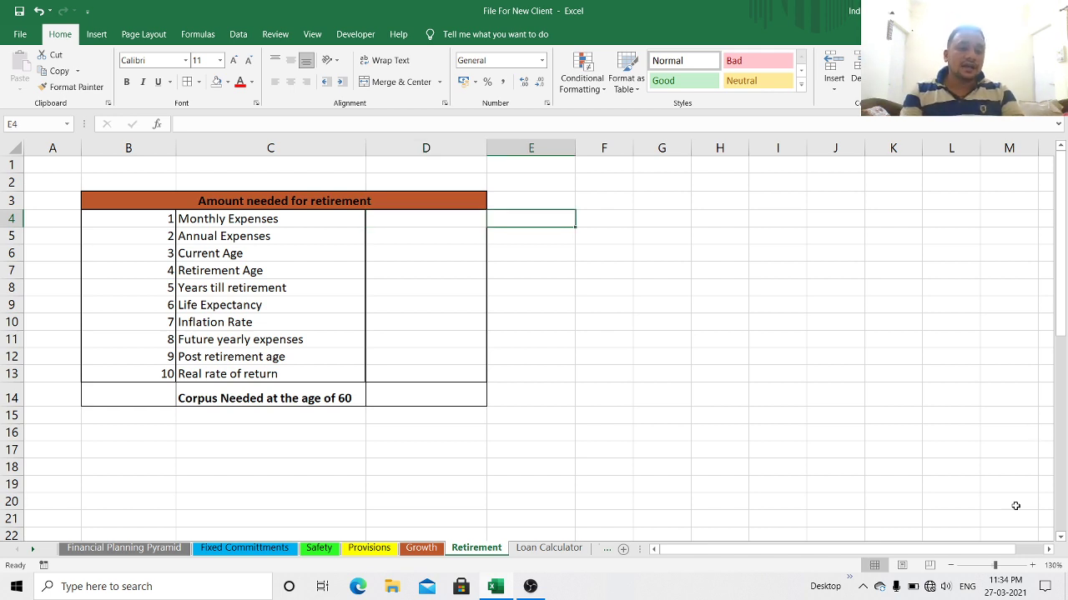
pyautogui.press('Left')
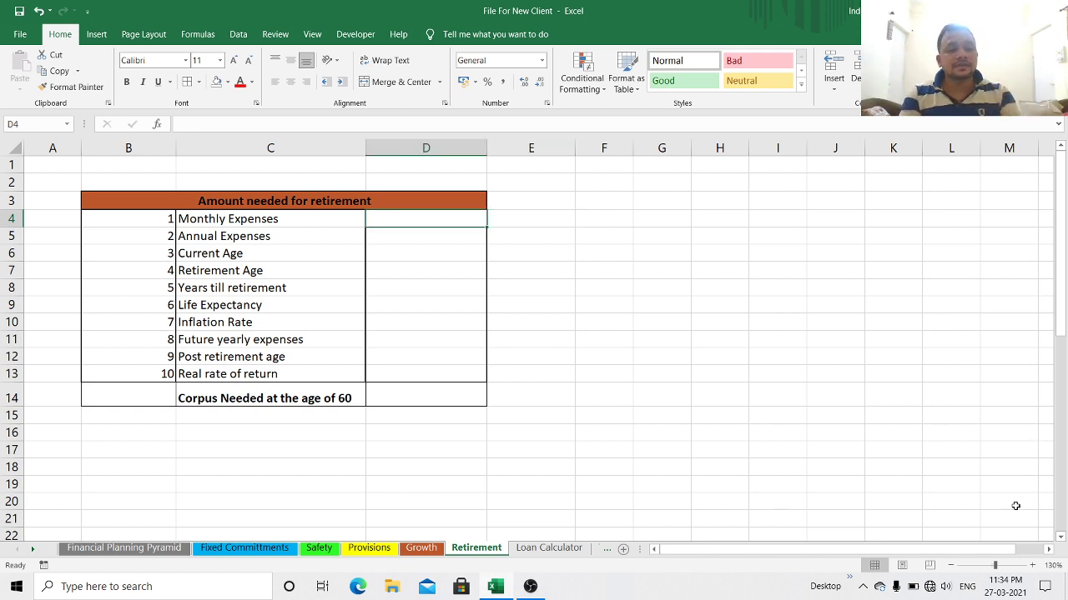
pyautogui.press('Left')
pyautogui.hotkey('shift', 'Down')
pyautogui.hotkey('shift', 'Down')
pyautogui.hotkey('shift', 'Down')
pyautogui.hotkey('shift', 'Down')
pyautogui.press('Up')
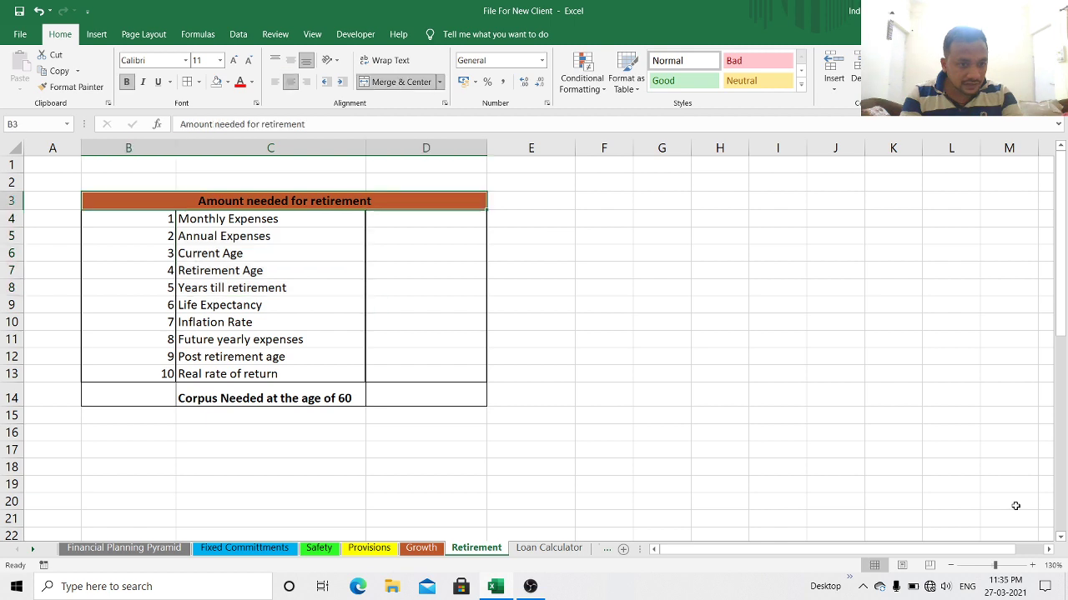
pyautogui.press('Down')
pyautogui.press('Down')
pyautogui.press('Down')
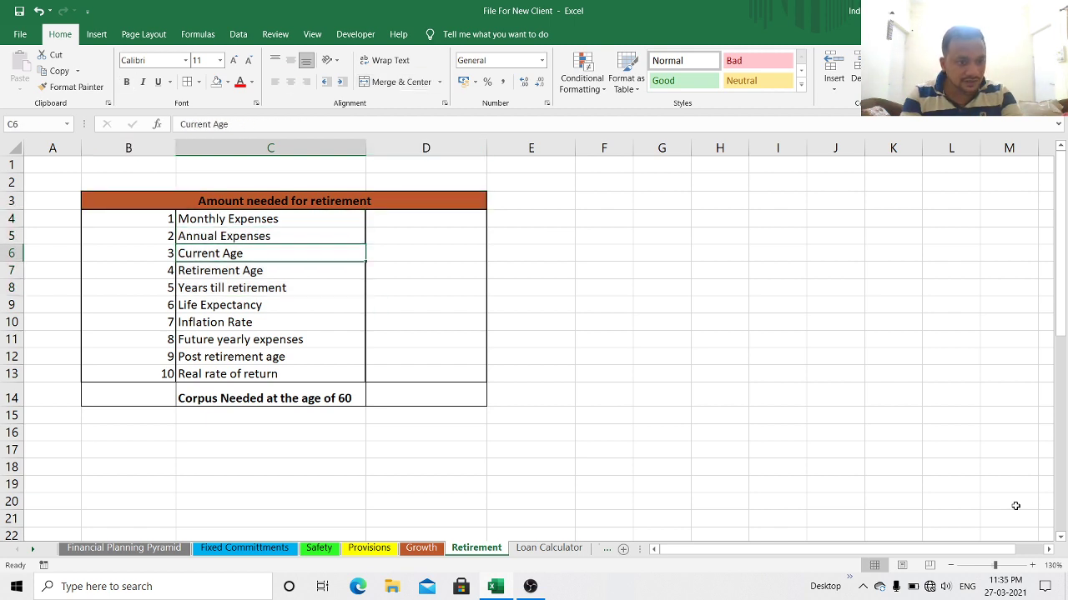
pyautogui.press('Down')
pyautogui.press('Down')
pyautogui.press('Down')
pyautogui.press('Down')
pyautogui.press('Down')
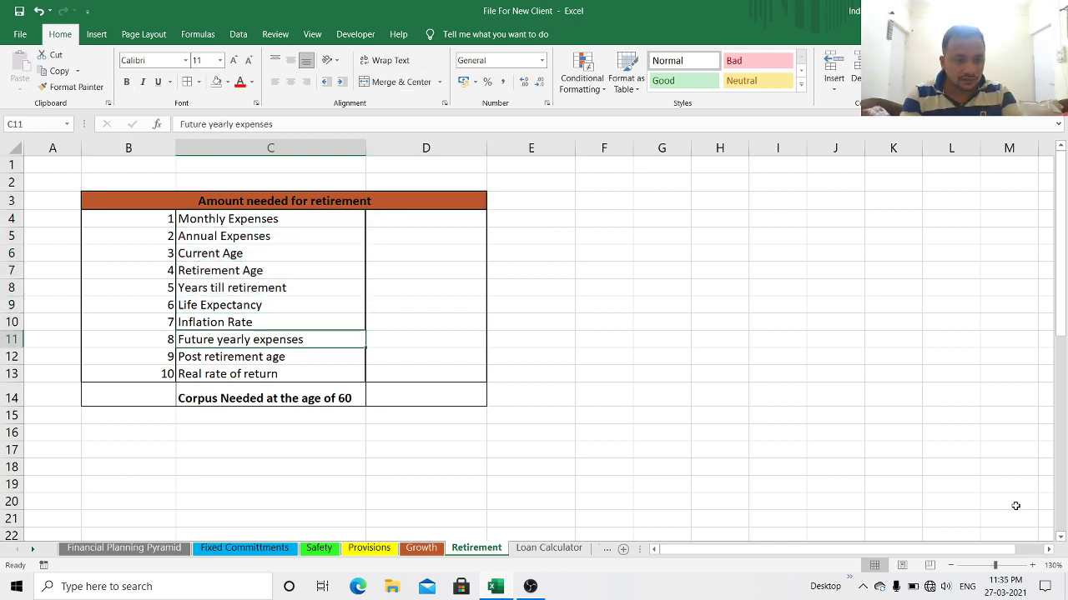
pyautogui.press('Up')
pyautogui.press('Up')
pyautogui.press('Up')
pyautogui.press('Up')
pyautogui.press('Up')
pyautogui.press('Up')
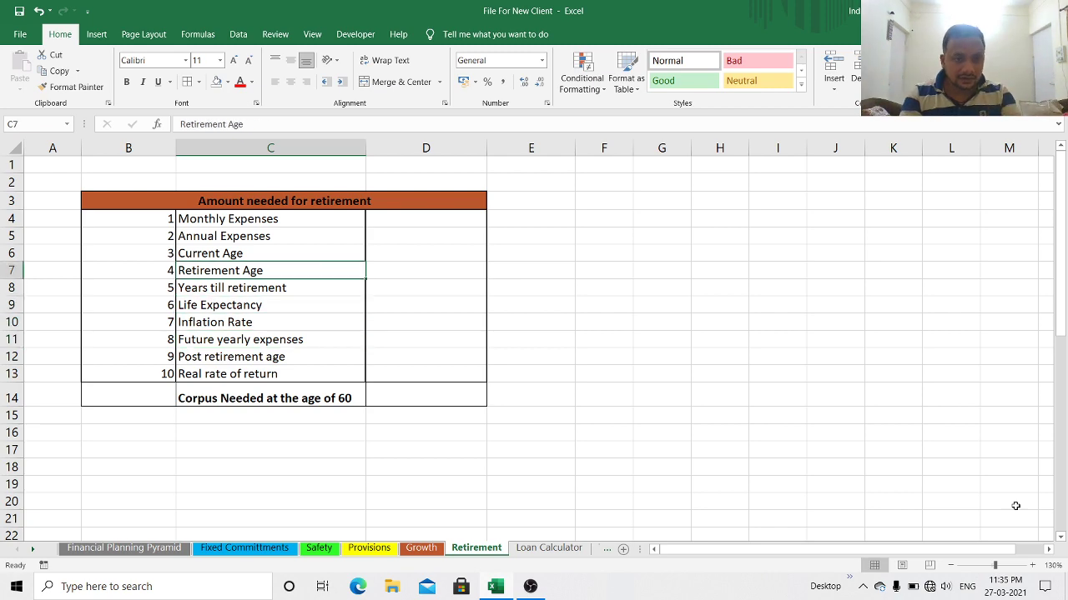
# Step: Link Monthly Expenses in D4 to the Fixed Expenses amount with the formula ='Fixed Committments'!C3
pyautogui.press('Up')
pyautogui.press('Right')
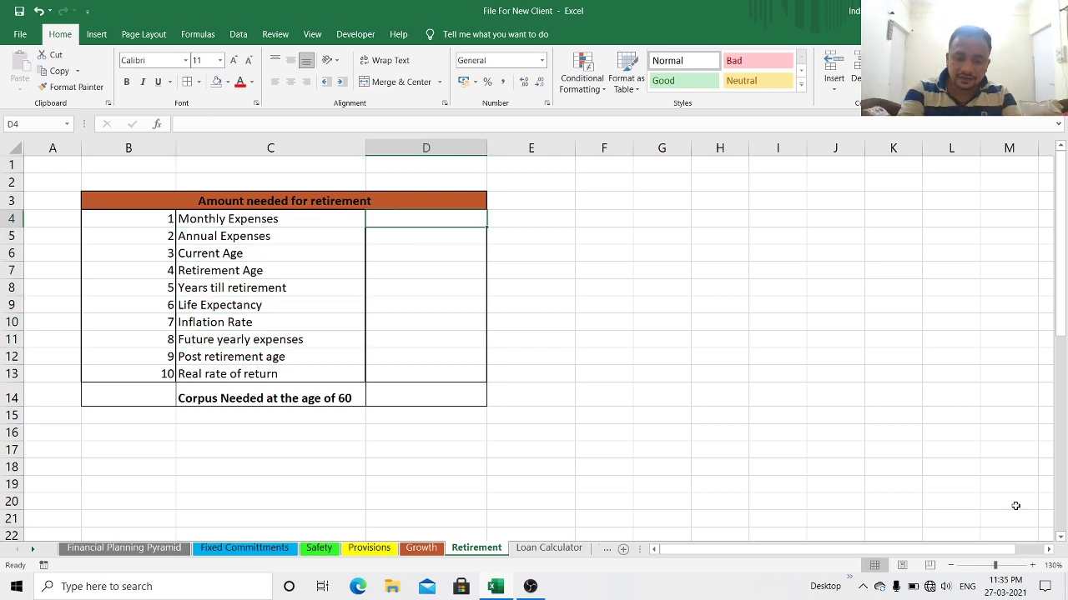
pyautogui.write('=')
pyautogui.hotkey('ctrl', 'pageup')
pyautogui.hotkey('ctrl', 'pageup')
pyautogui.hotkey('ctrl', 'pageup')
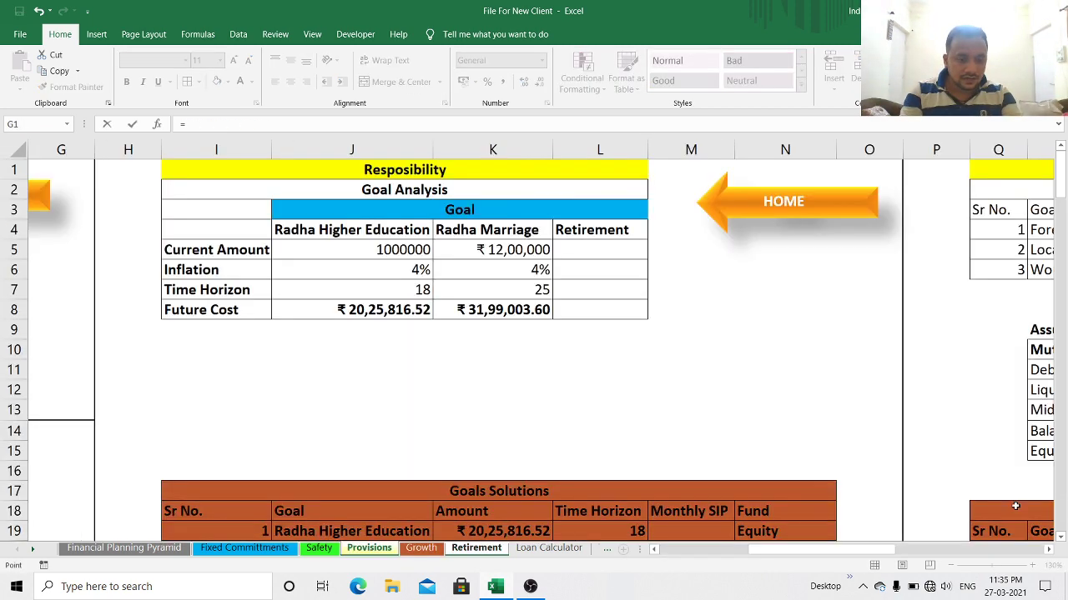
pyautogui.hotkey('ctrl', 'pageup')
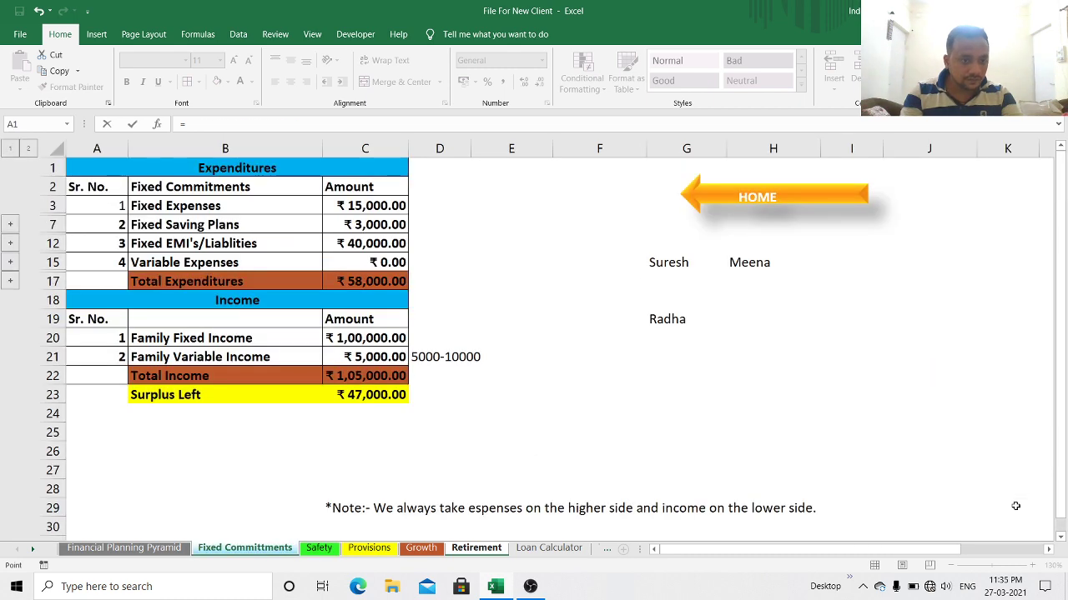
pyautogui.press('Down')
pyautogui.press('Right')
pyautogui.press('Right')
pyautogui.press('Down')
pyautogui.press('Down')
pyautogui.press('Down')
pyautogui.press('Down')
pyautogui.press('Down')
pyautogui.press('Down')
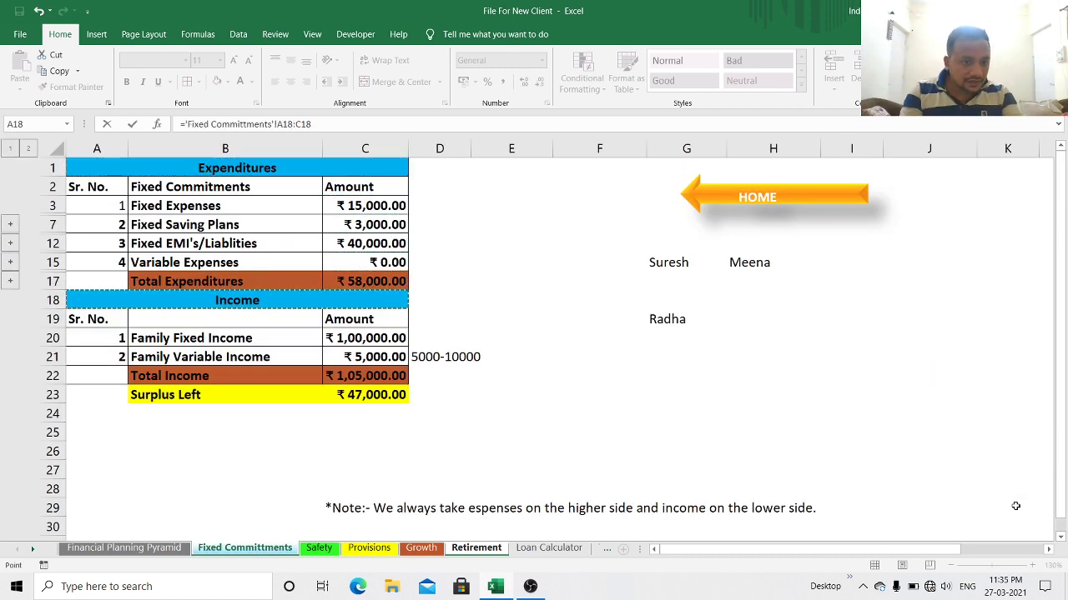
pyautogui.press('Up')
pyautogui.press('Up')
pyautogui.press('Up')
pyautogui.press('Up')
pyautogui.press('Up')
pyautogui.hotkey('shift', 'Down')
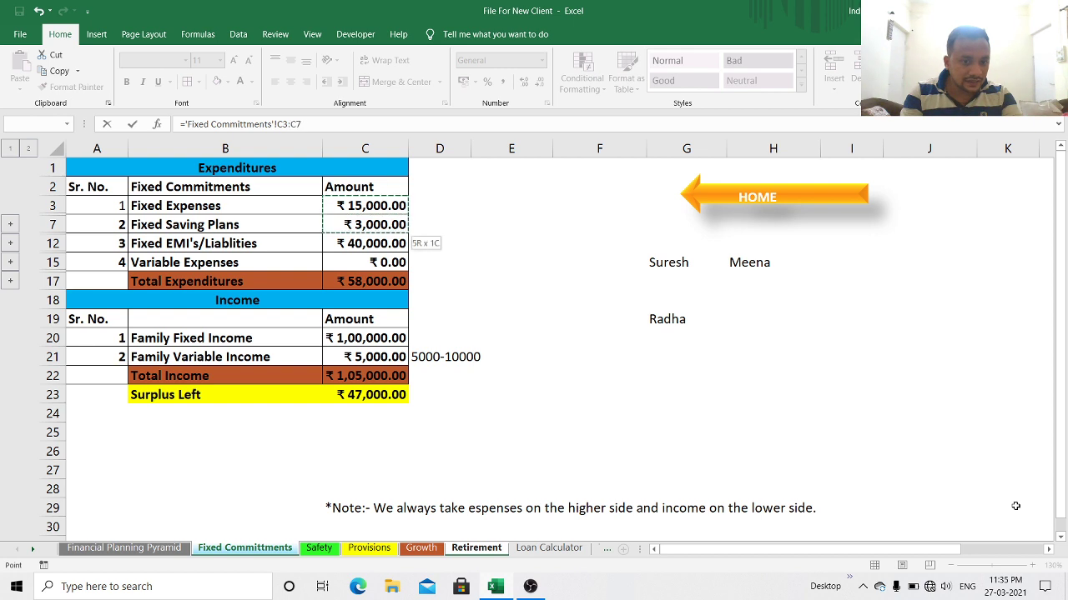
pyautogui.press('Down')
pyautogui.press('Down')
pyautogui.press('Down')
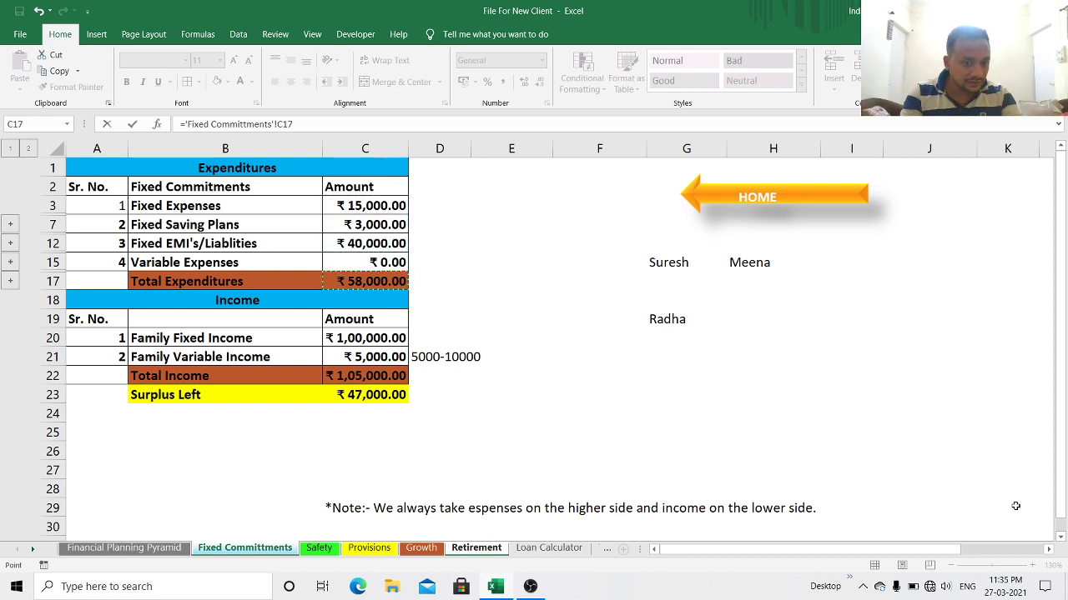
pyautogui.press('Up')
pyautogui.press('Up')
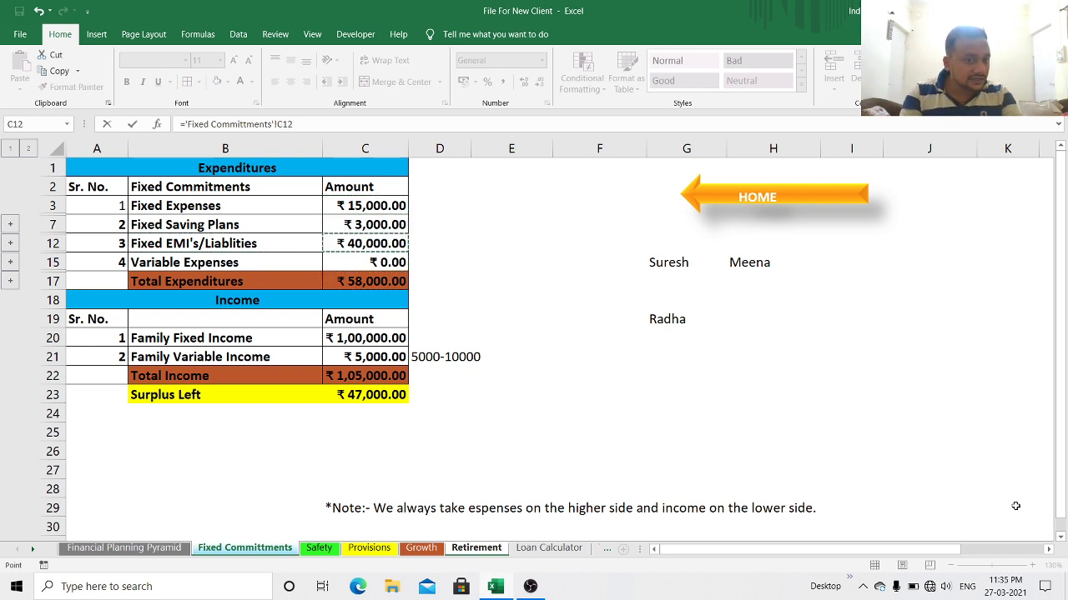
pyautogui.press('Up')
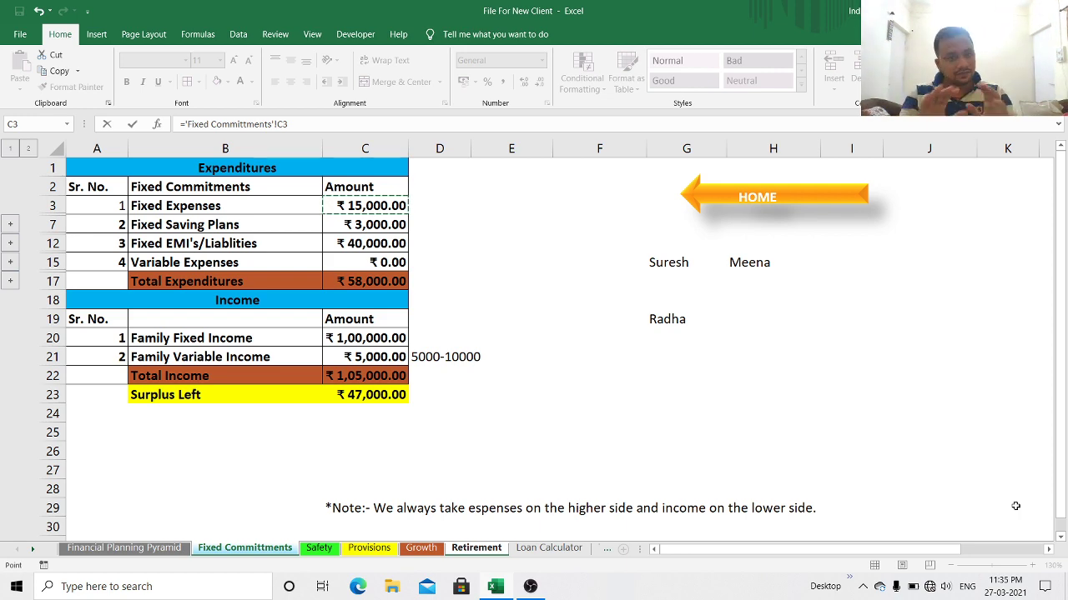
pyautogui.press('Return')
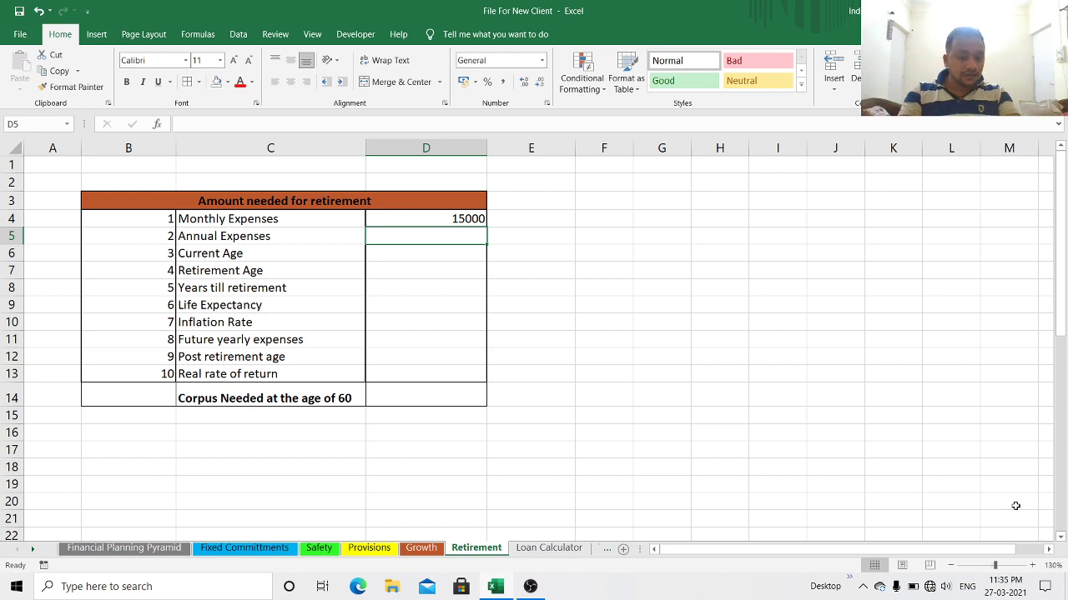
# Step: Calculate Annual Expenses in D5 with the formula =D4*12
pyautogui.write('=')
pyautogui.press('Up')
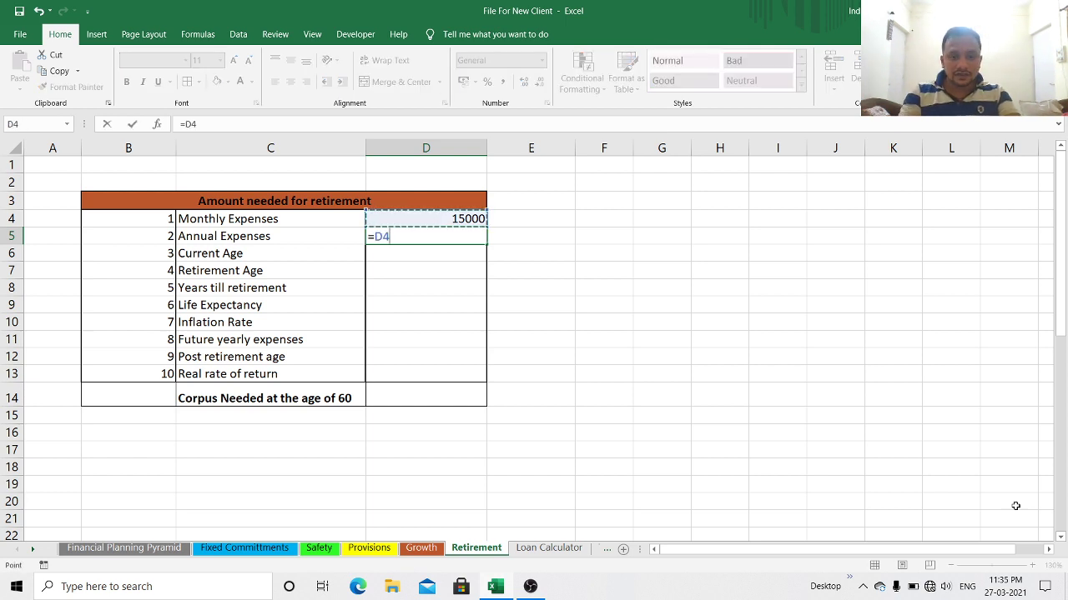
pyautogui.write('*1')
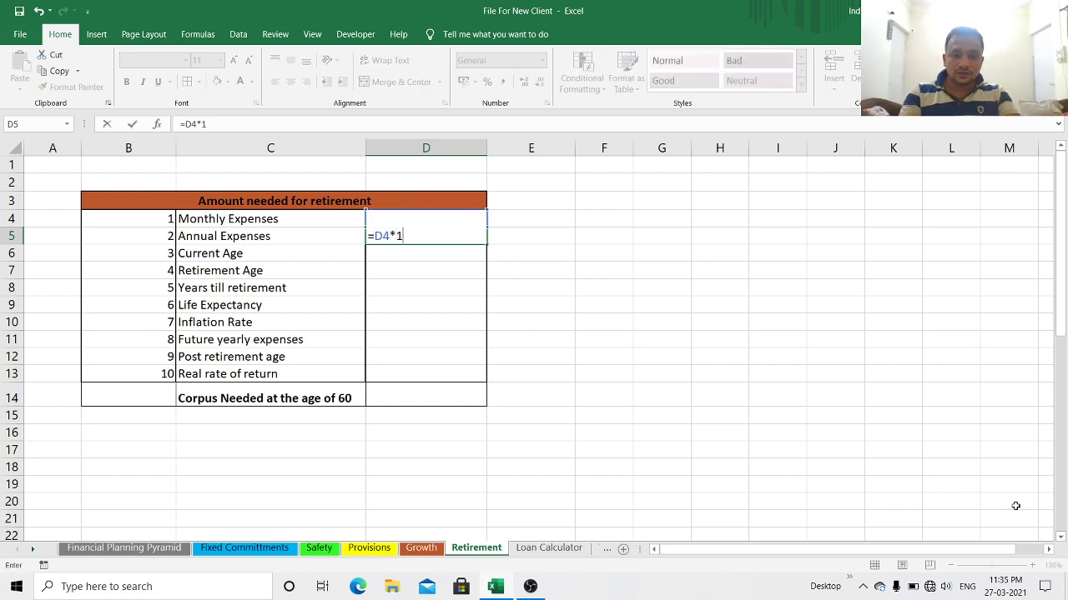
pyautogui.write('2')
pyautogui.press('Return')
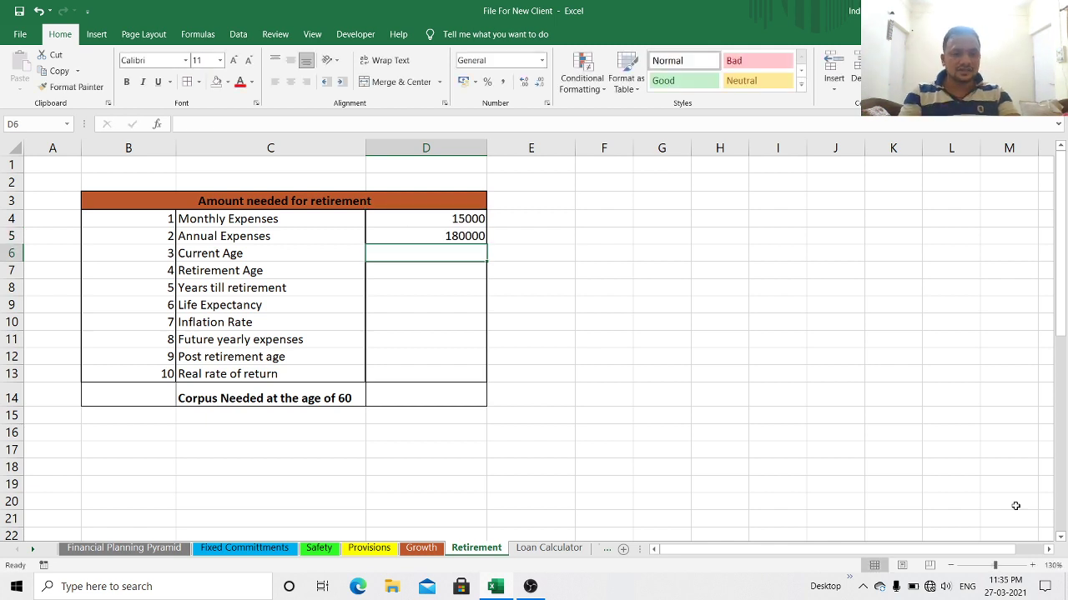
# Step: Set the Current Age to 30 in D6 and the Retirement Age to 58 in D7
pyautogui.write('30')
pyautogui.press('Return')
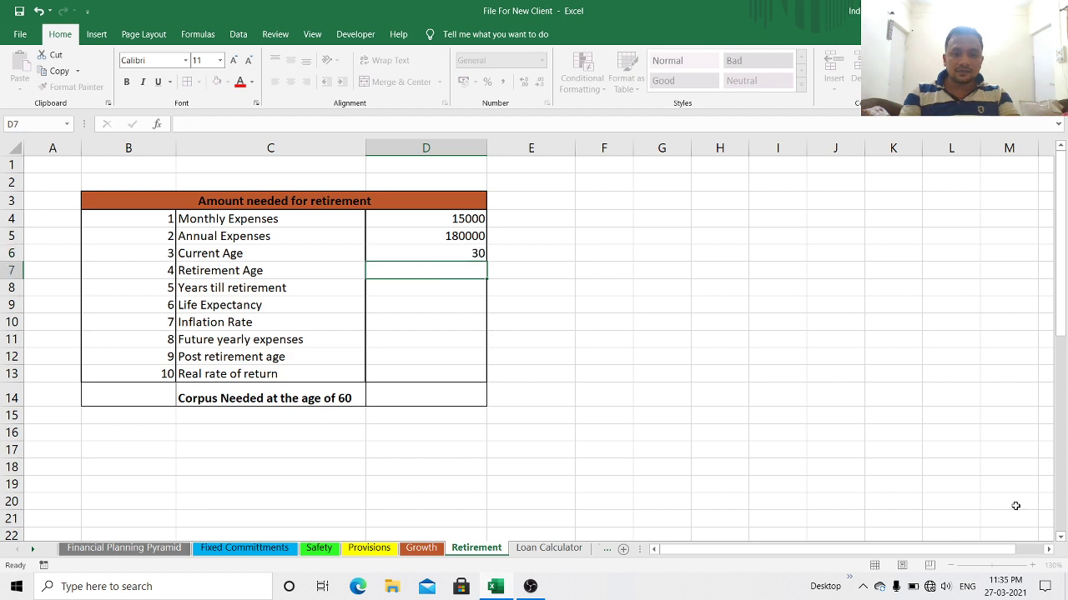
pyautogui.write('58')
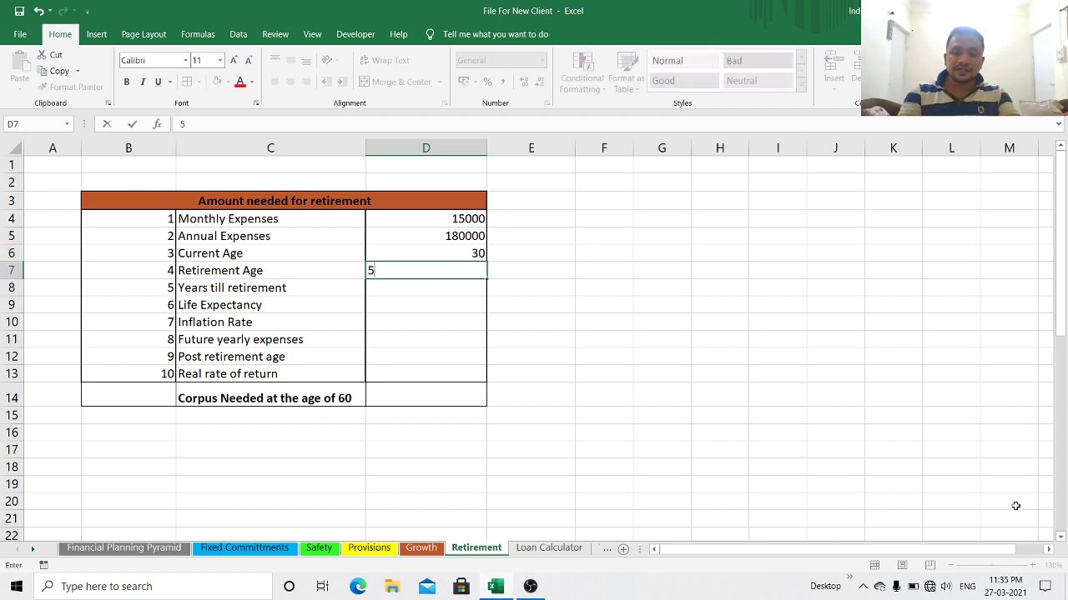
pyautogui.press('Return')
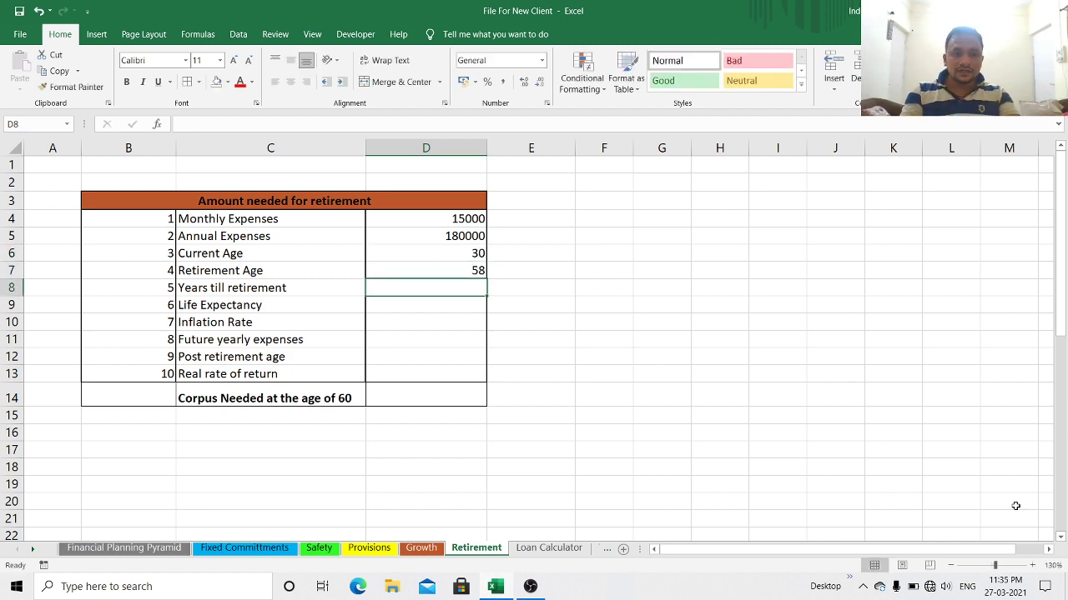
# Step: Calculate Years till retirement in D8 with the formula =D7-D6
pyautogui.press('Left')
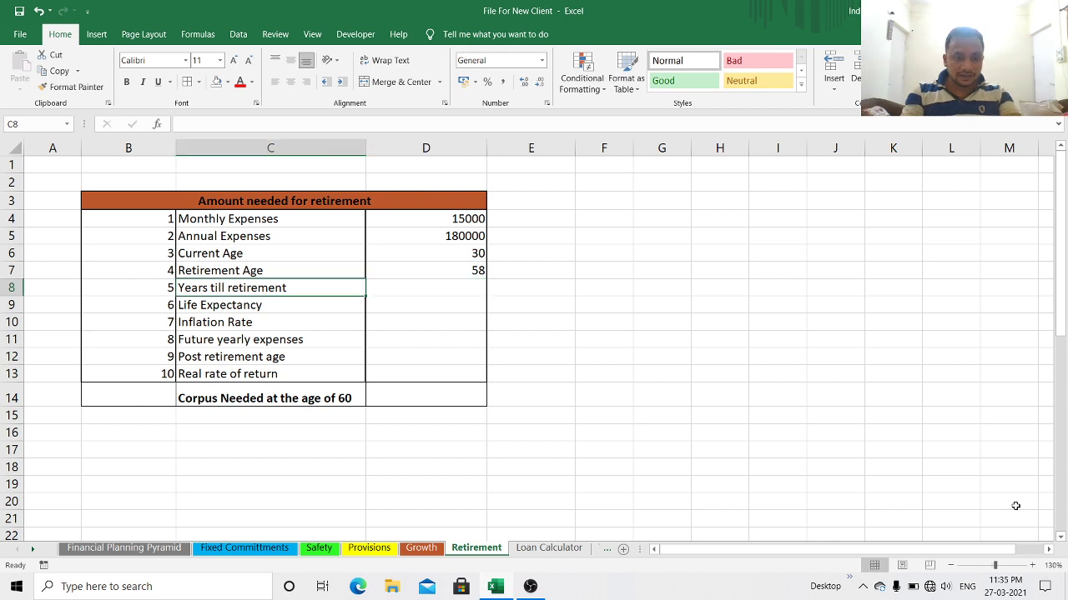
pyautogui.press('Right')
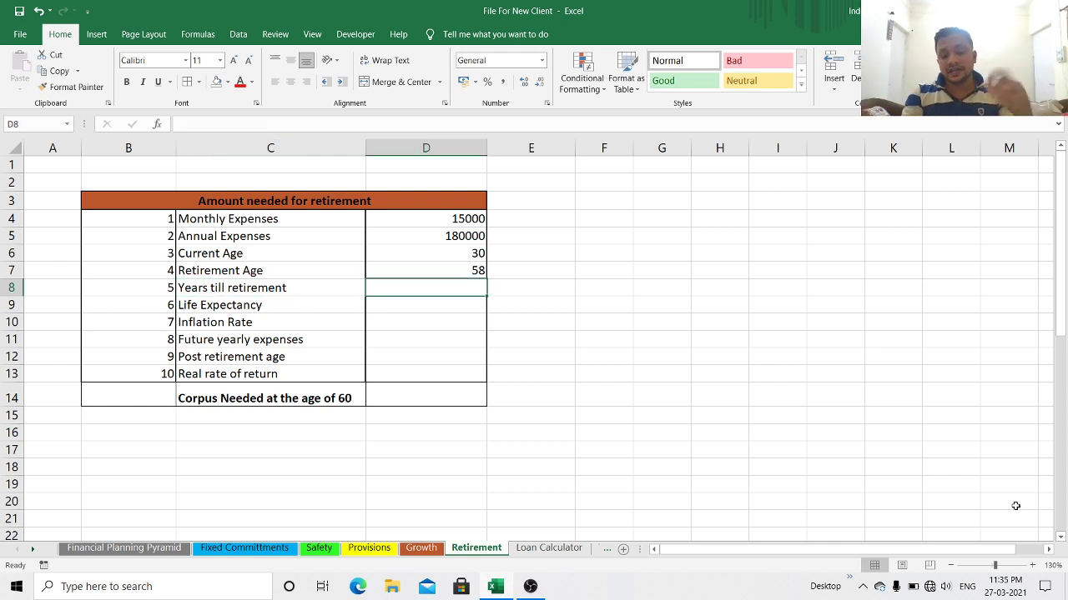
pyautogui.write('=')
pyautogui.press('Up')
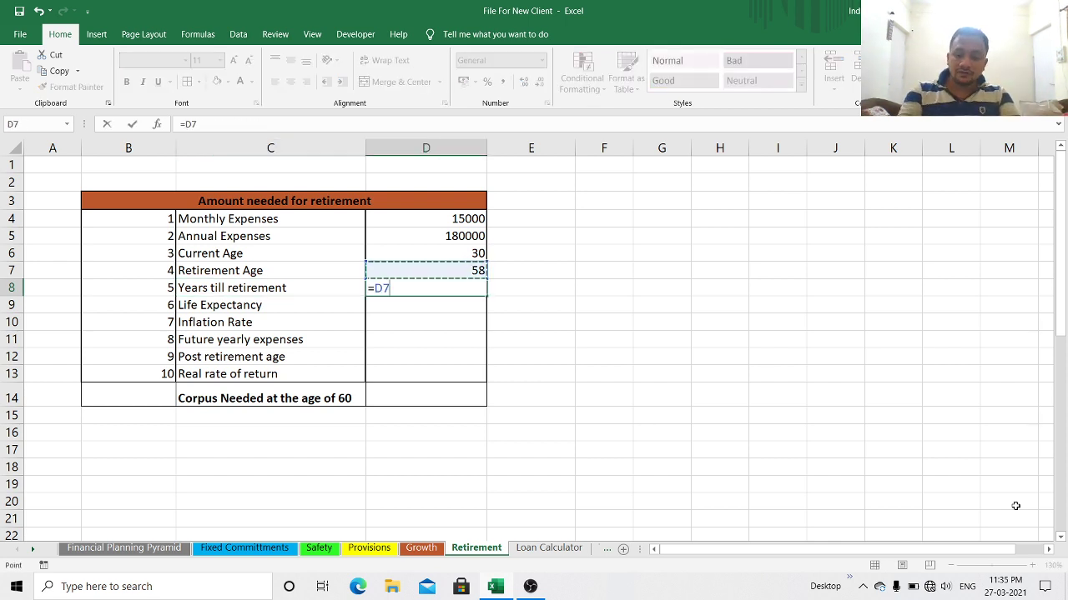
pyautogui.write('-')
pyautogui.press('Up')
pyautogui.press('Up')
pyautogui.press('Return')
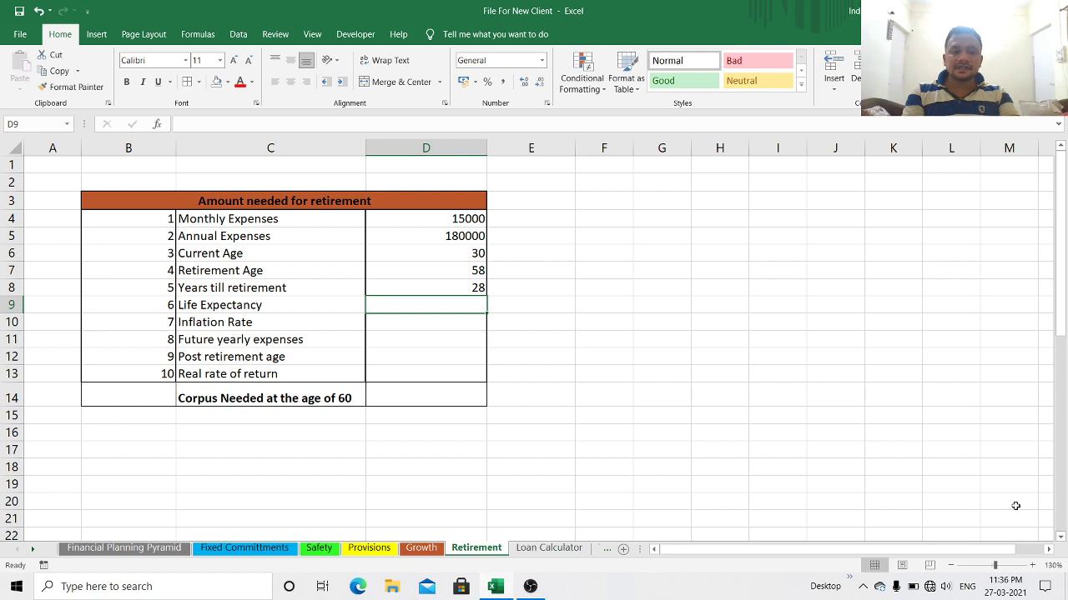
# Step: Set the Life Expectancy to 90 in D9 and the Inflation Rate to 4% in D10
pyautogui.write('90')
pyautogui.press('Return')
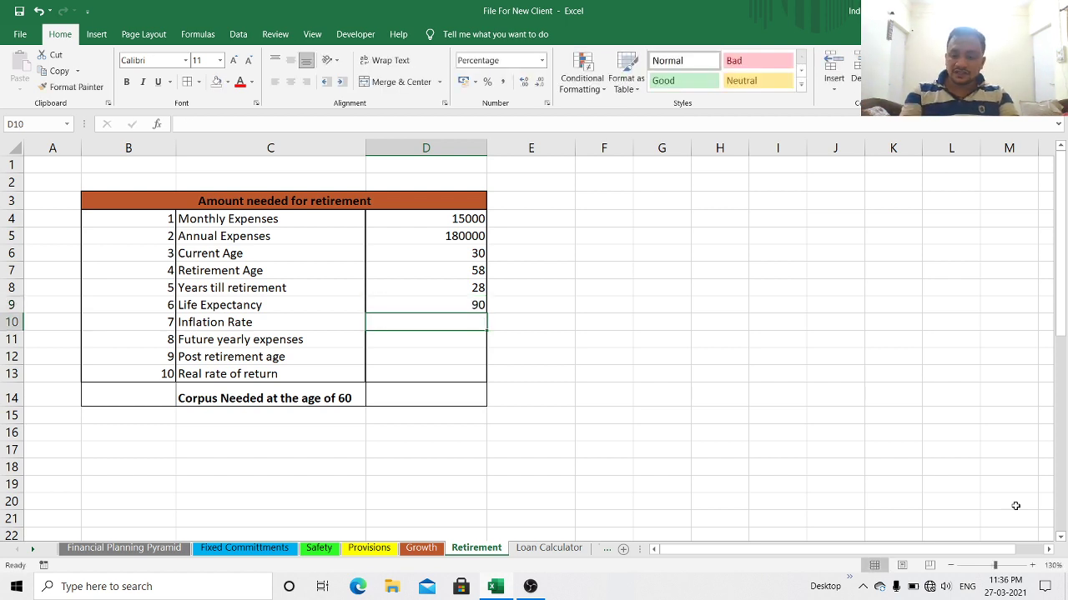
pyautogui.write('4')
pyautogui.press('Return')
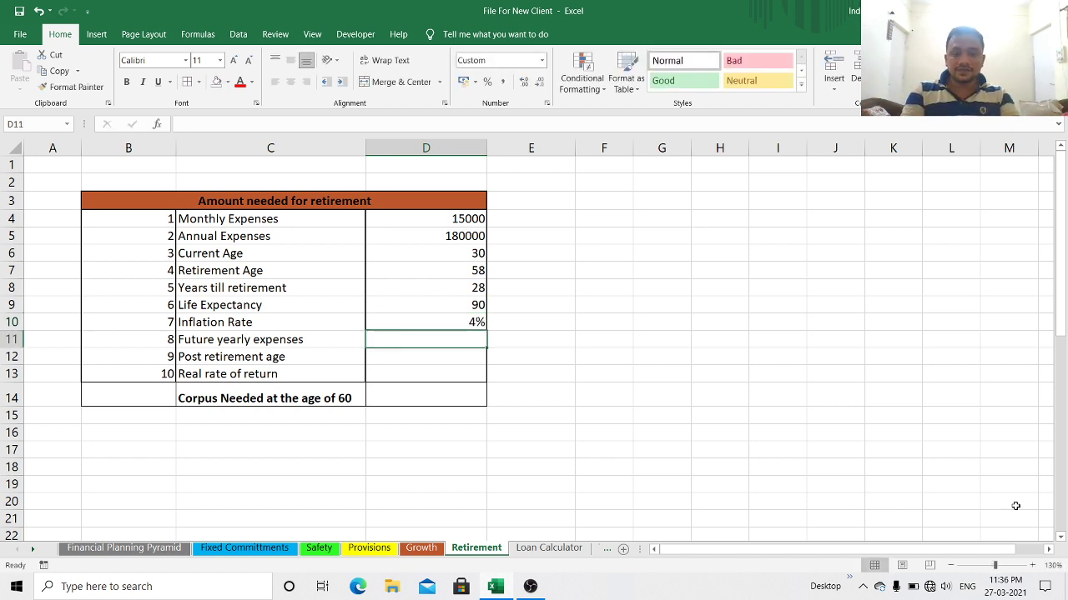
# Step: Calculate Future yearly expenses in D11 with the formula =FV(D10,D8,,-D5)
pyautogui.write('=fv')
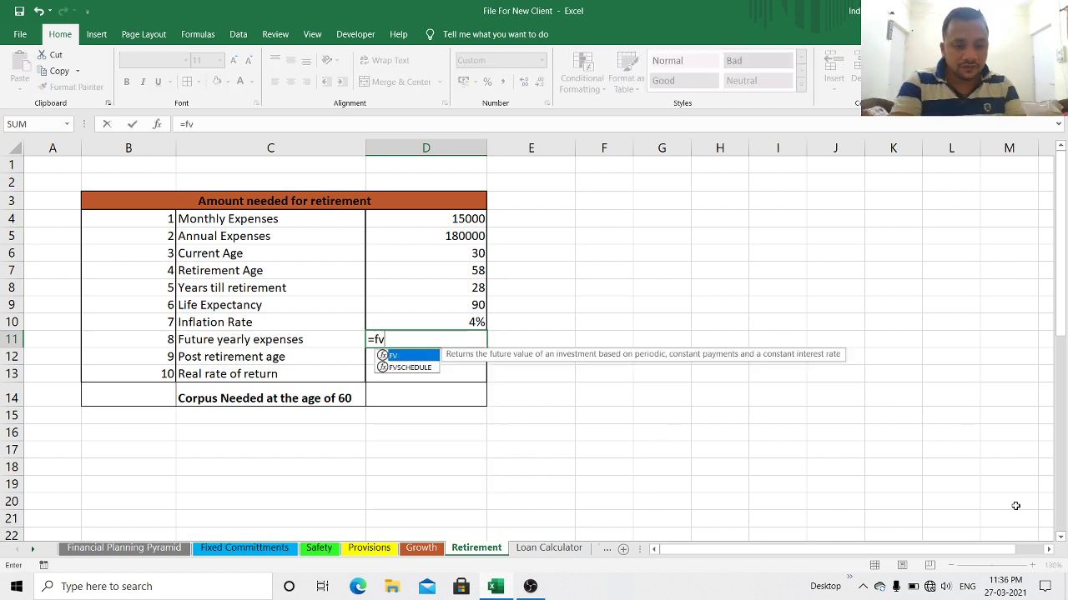
pyautogui.press('Tab')
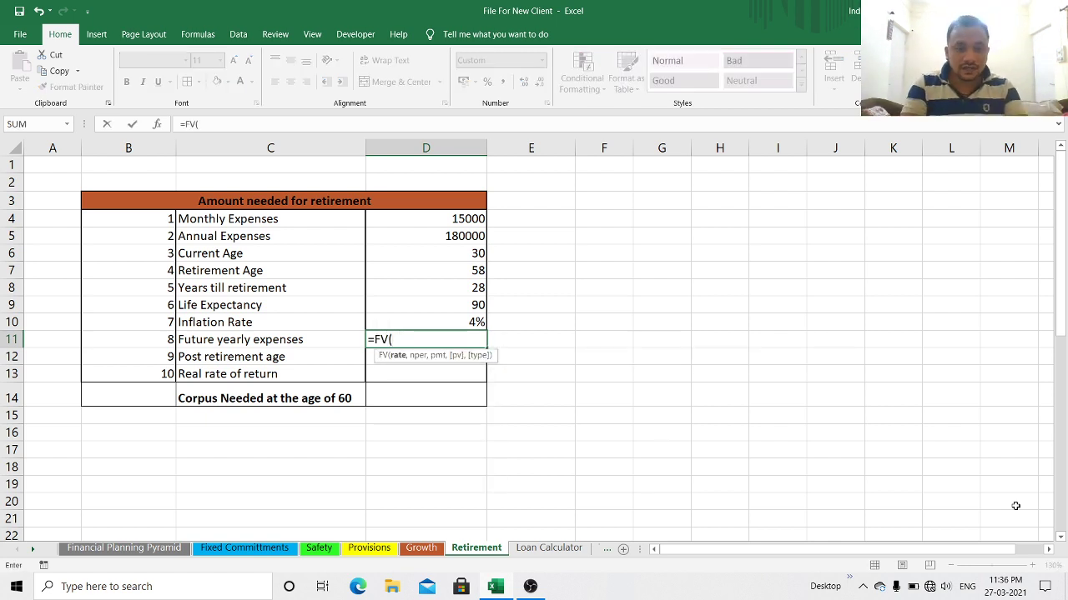
pyautogui.press('Up')
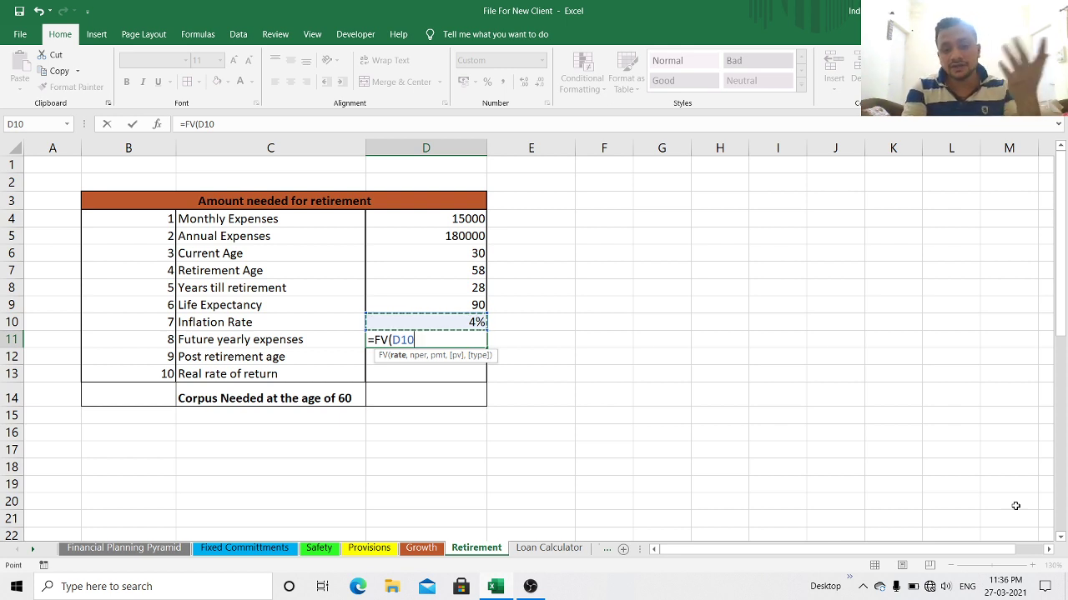
pyautogui.write(',')
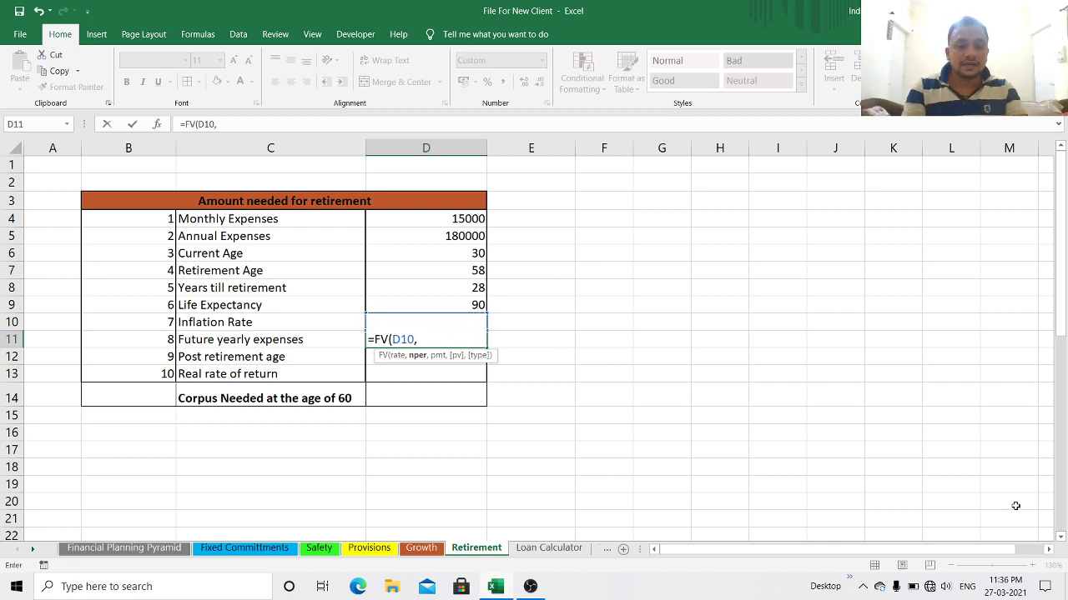
pyautogui.press('Up')
pyautogui.press('Up')
pyautogui.press('Up')
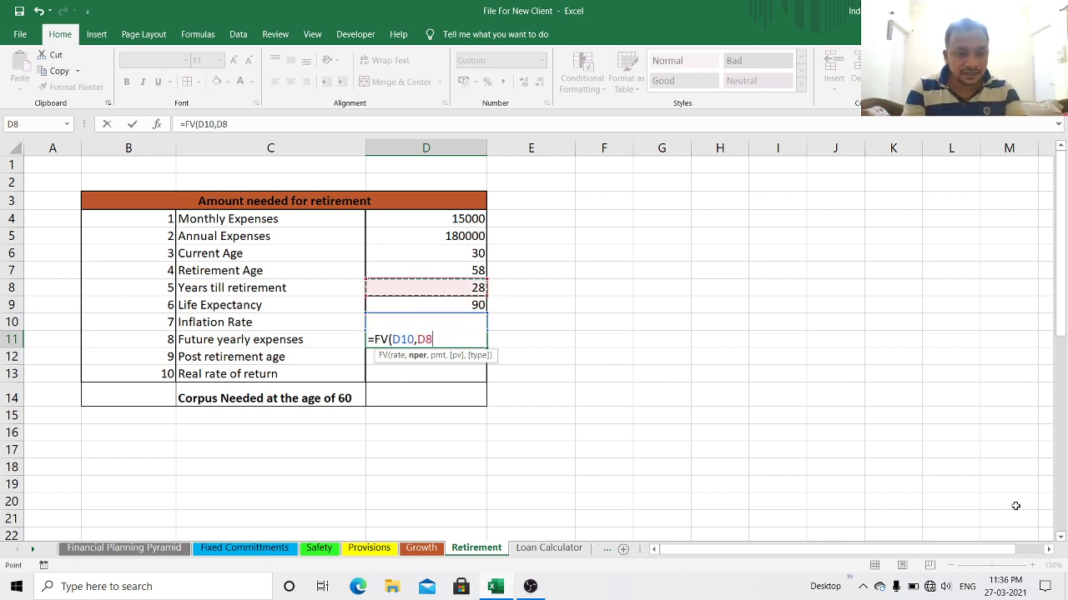
pyautogui.press('Left')
pyautogui.press('Right')
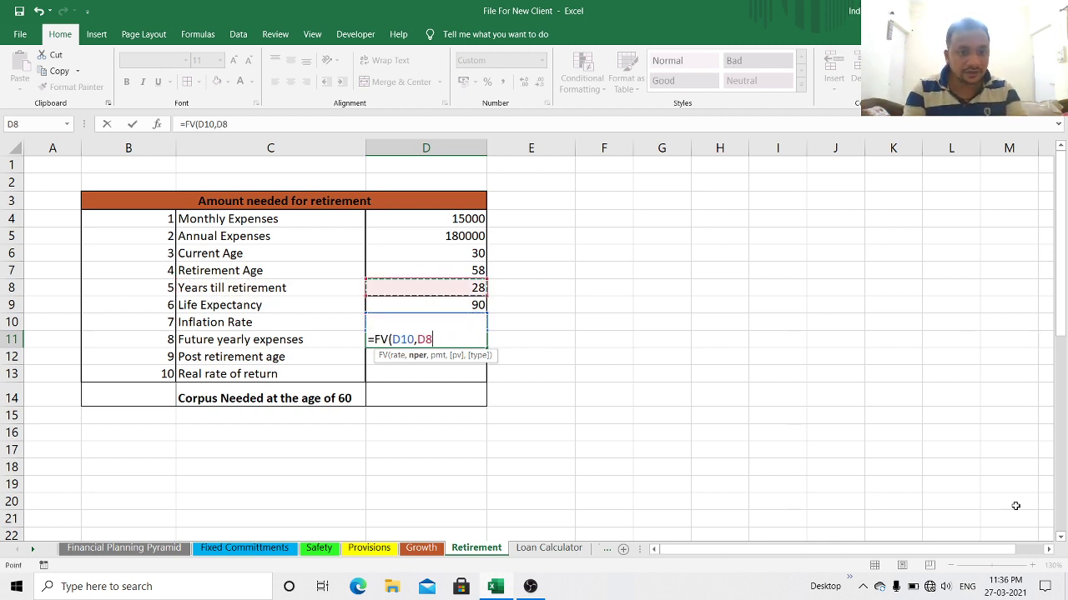
pyautogui.write(',')
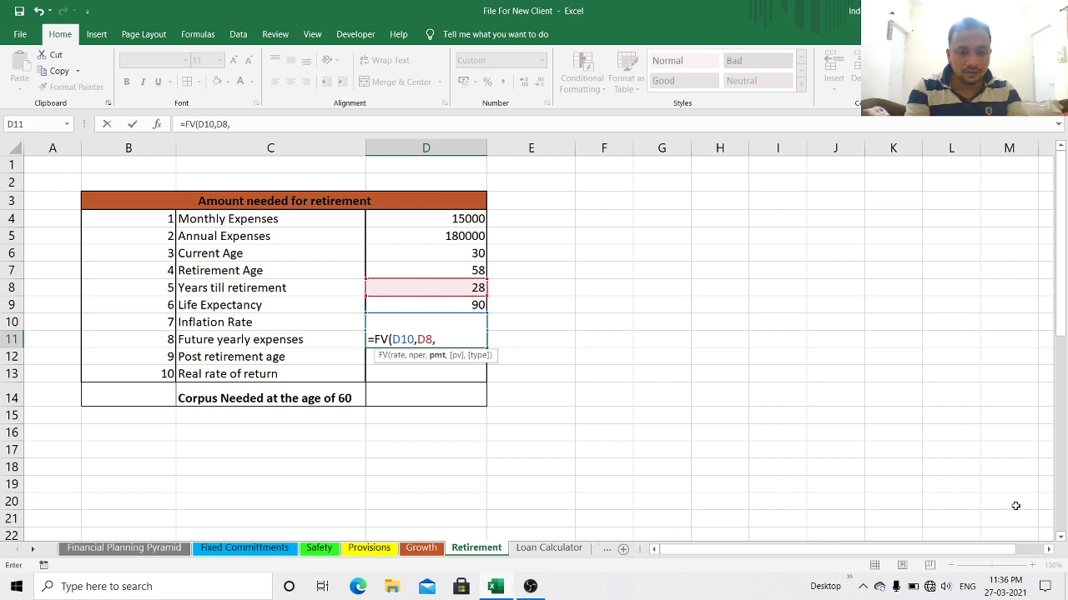
pyautogui.write(',-')
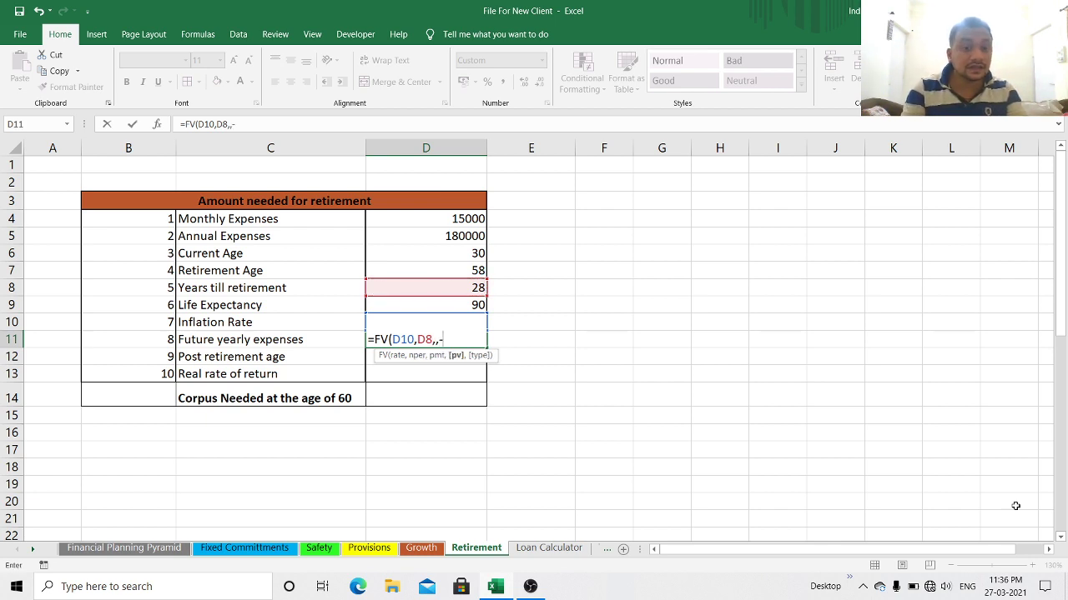
pyautogui.press('Up')
pyautogui.press('Up')
pyautogui.press('Up')
pyautogui.press('Up')
pyautogui.press('Up')
pyautogui.press('Up')
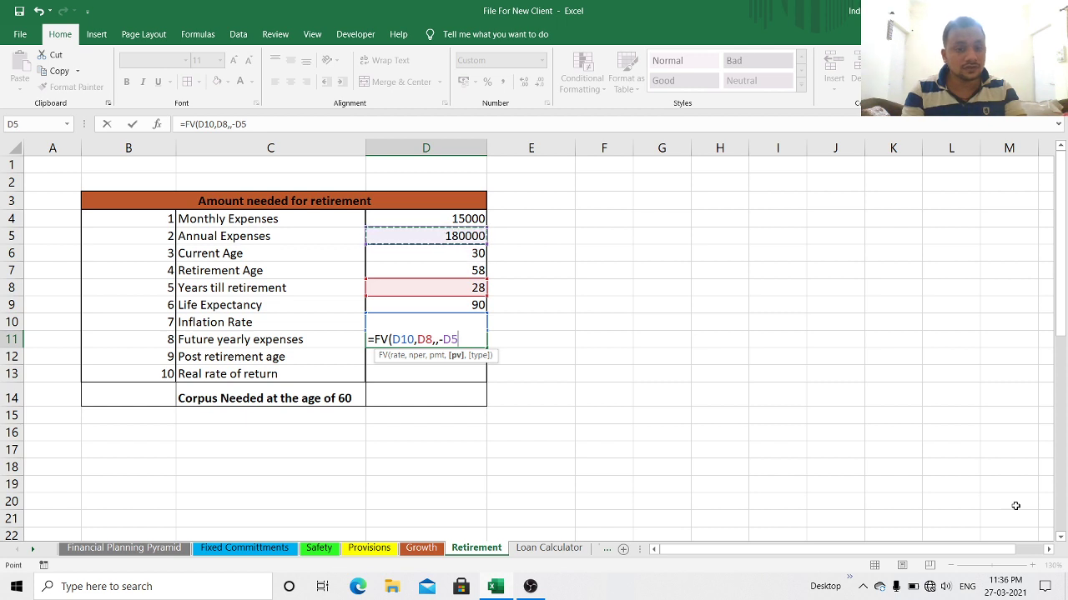
pyautogui.write(')')
pyautogui.press('Return')
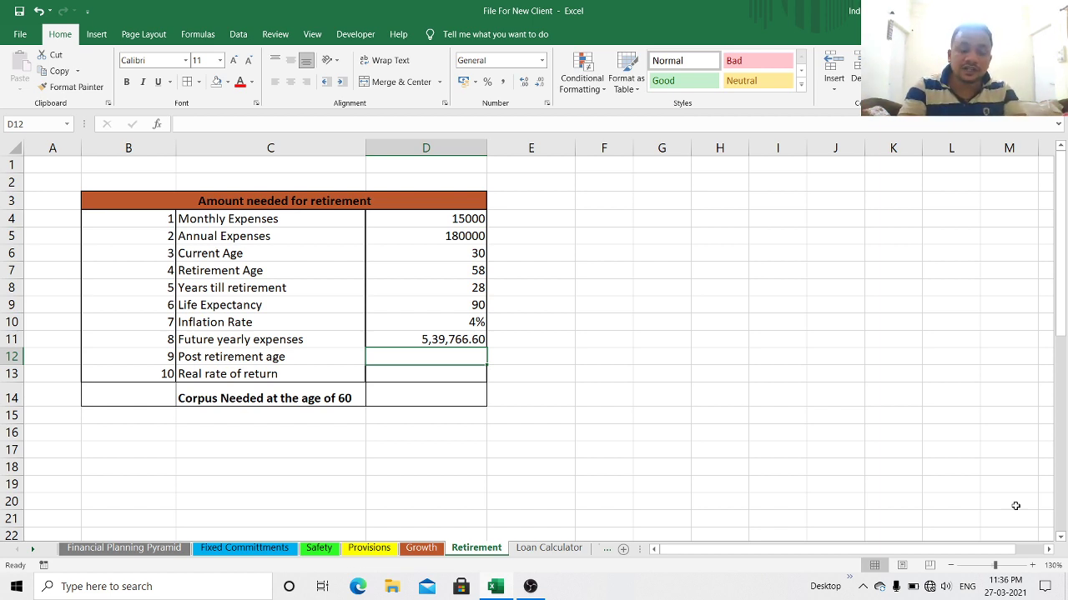
# Step: Calculate the Post retirement age in D12 as life expectancy minus retirement age with the formula =D9-D7
pyautogui.write('=')
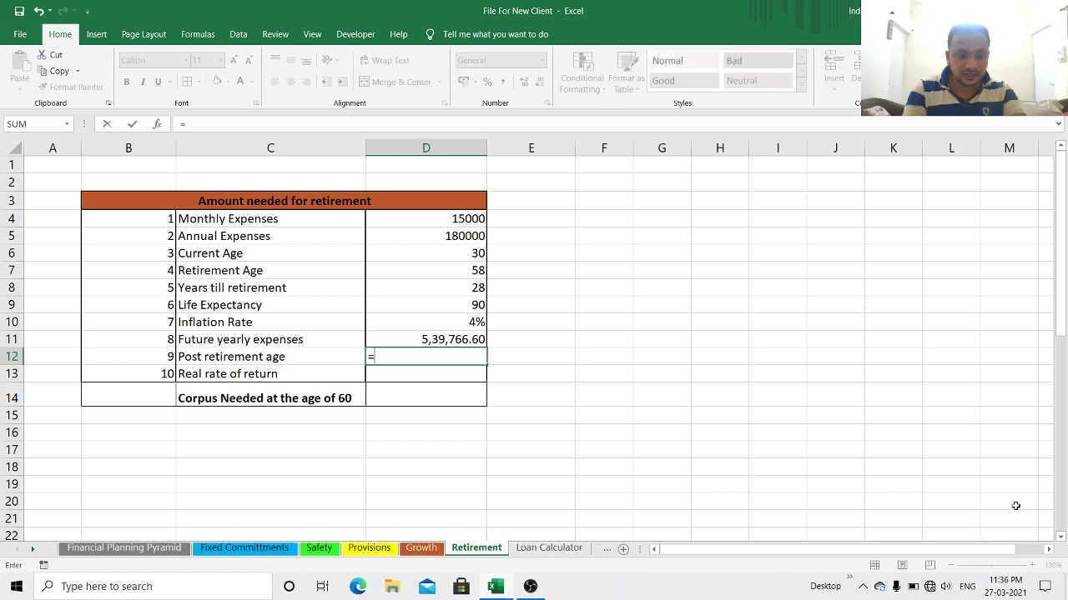
pyautogui.press('Up')
pyautogui.press('Up')
pyautogui.press('Up')
pyautogui.write('-')
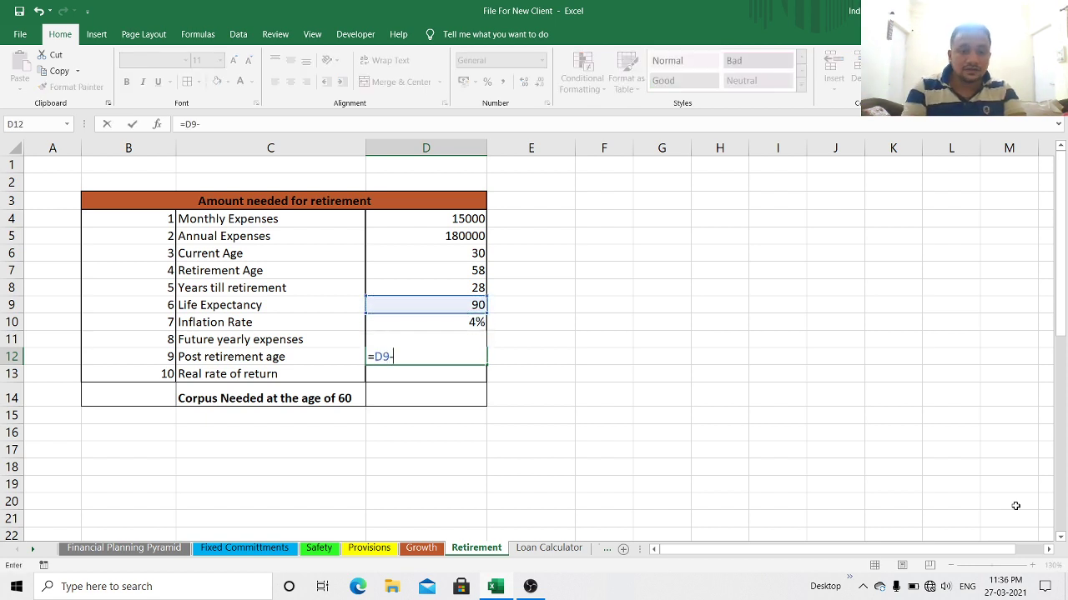
pyautogui.press('Up')
pyautogui.press('Up')
pyautogui.press('Up')
pyautogui.press('Up')
pyautogui.press('Up')
pyautogui.press('Return')
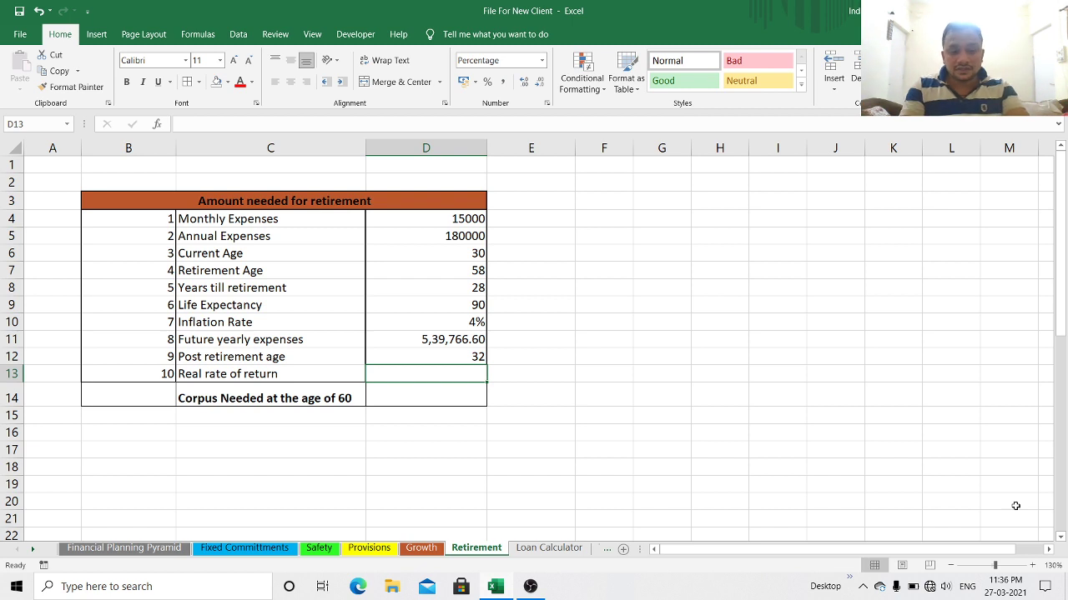
# Step: Link the Real rate of return in D13 to the Human Life Value Method's real rate on the Safety sheet with =Safety!U6
pyautogui.press('Left')
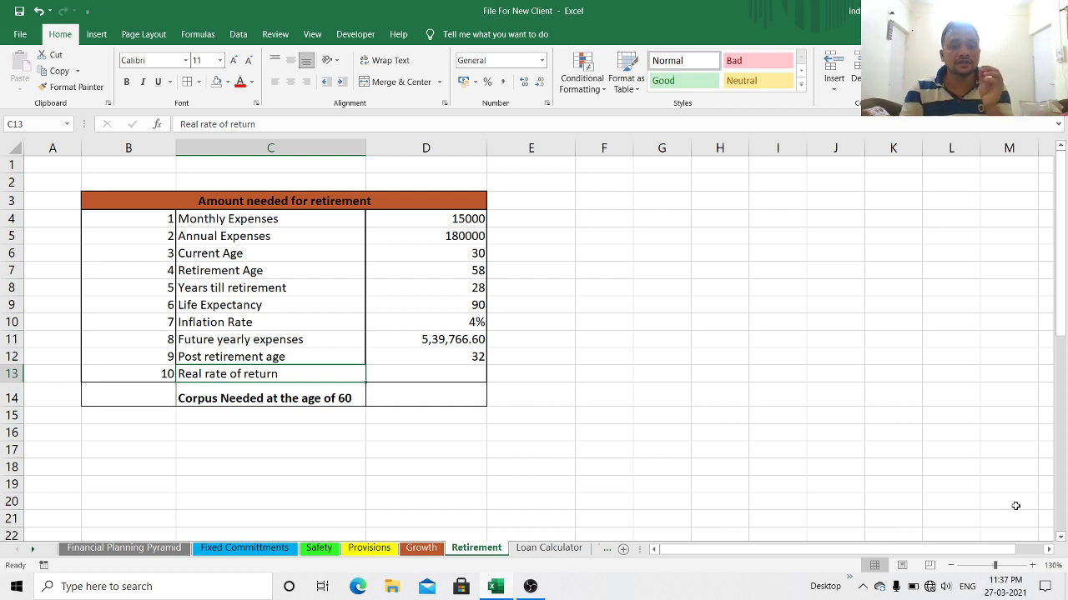
pyautogui.press('Right')
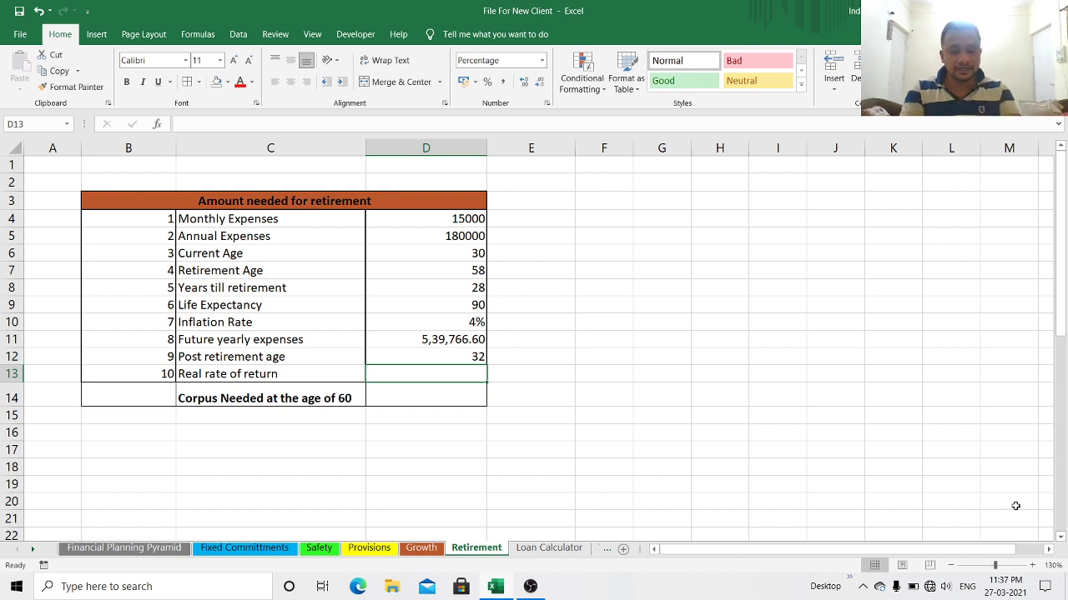
pyautogui.write('=')
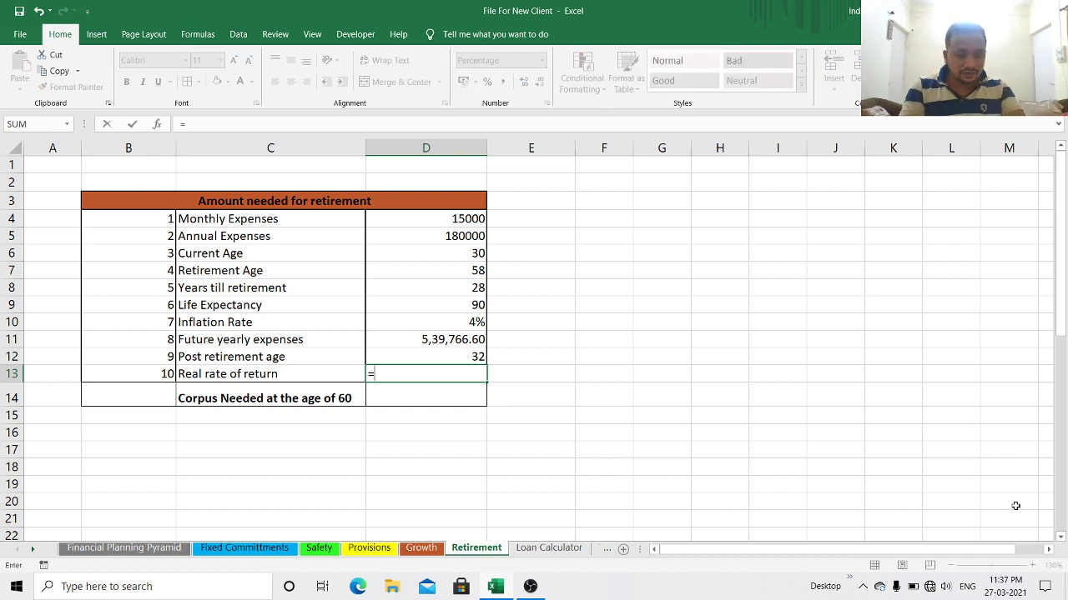
pyautogui.hotkey('ctrl', 'pageup')
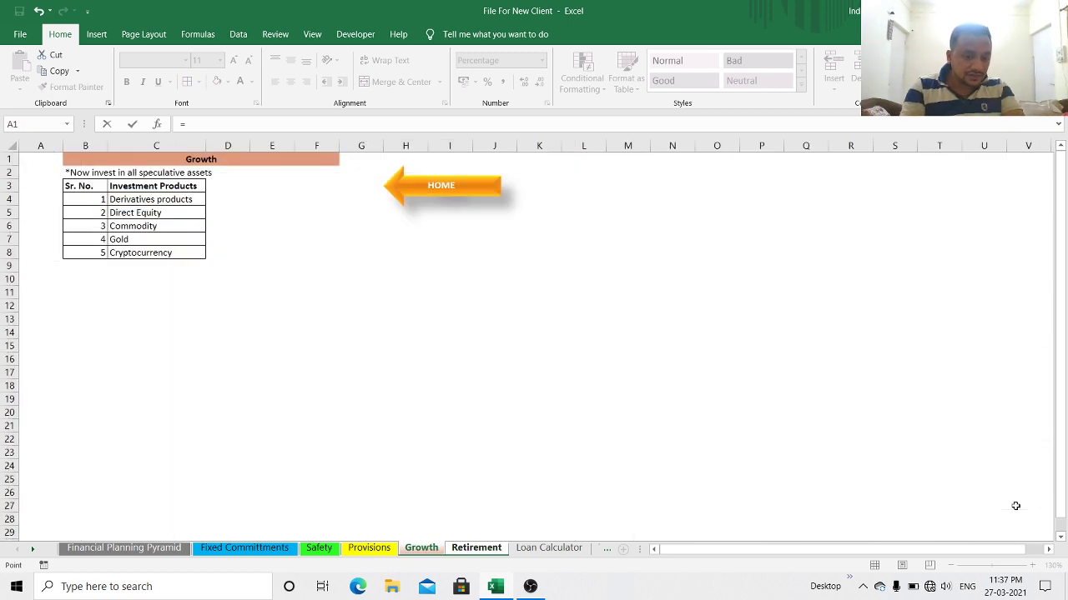
pyautogui.hotkey('ctrl', 'pageup')
pyautogui.hotkey('ctrl', 'pageup')
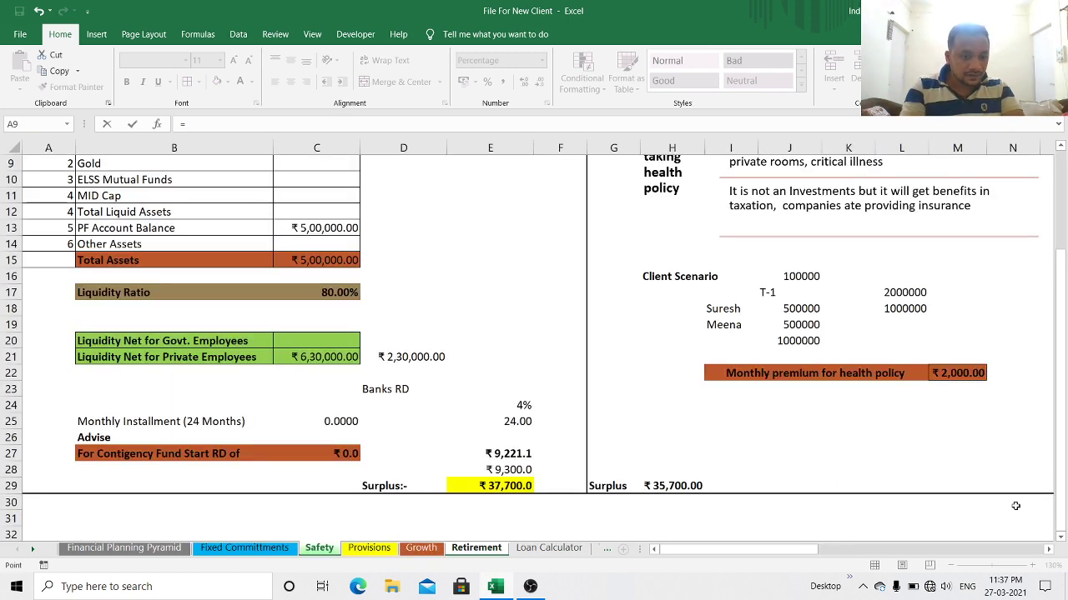
pyautogui.press('Right')
pyautogui.press('Right')
pyautogui.press('Right')
pyautogui.press('Right')
pyautogui.press('Right')
pyautogui.press('Right')
pyautogui.press('Right')
pyautogui.press('Right')
pyautogui.press('Right')
pyautogui.press('Right')
pyautogui.press('Right')
pyautogui.press('Right')
pyautogui.press('Right')
pyautogui.press('Right')
pyautogui.press('Right')
pyautogui.press('Right')
pyautogui.press('Right')
pyautogui.press('Right')
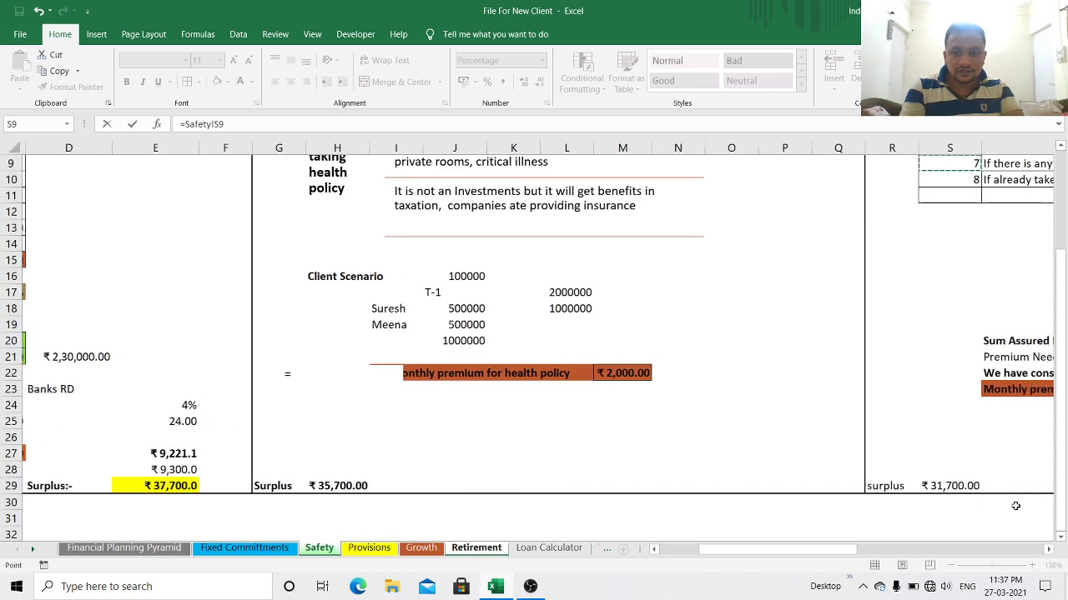
pyautogui.press('Right')
pyautogui.press('Right')
pyautogui.press('Right')
pyautogui.press('Up')
pyautogui.press('Up')
pyautogui.press('Up')
pyautogui.press('Up')
pyautogui.press('Up')
pyautogui.press('Up')
pyautogui.press('Up')
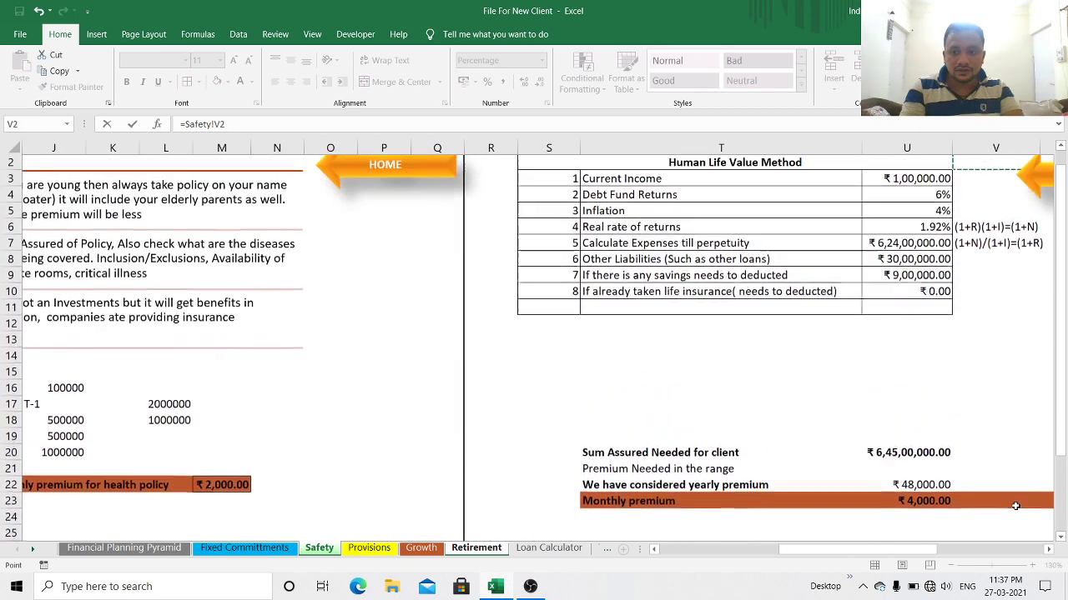
pyautogui.press('Left')
pyautogui.press('Down')
pyautogui.press('Down')
pyautogui.press('Down')
pyautogui.press('Down')
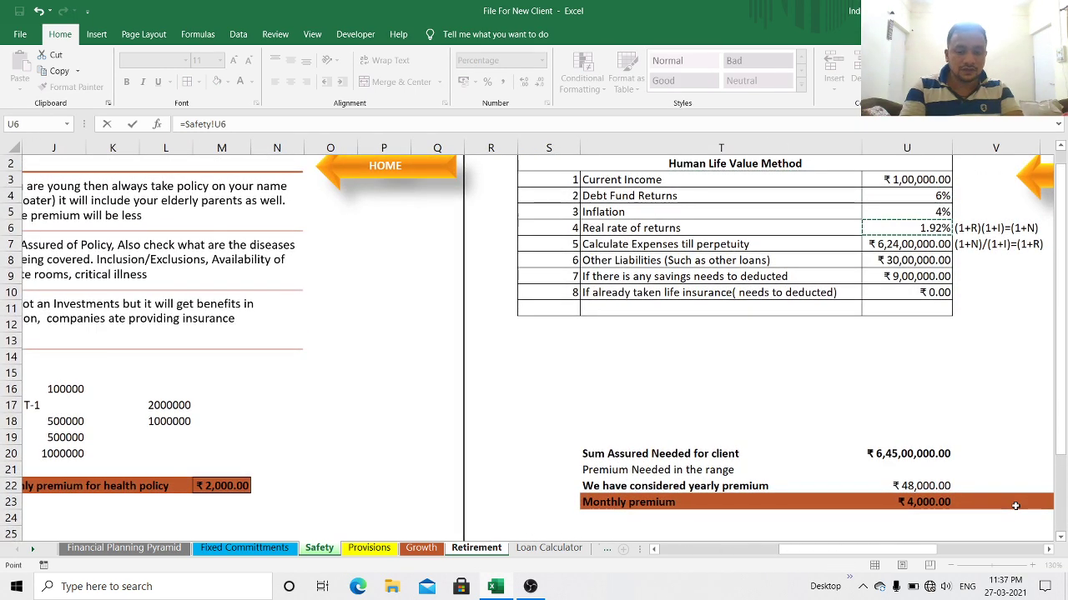
pyautogui.press('Return')
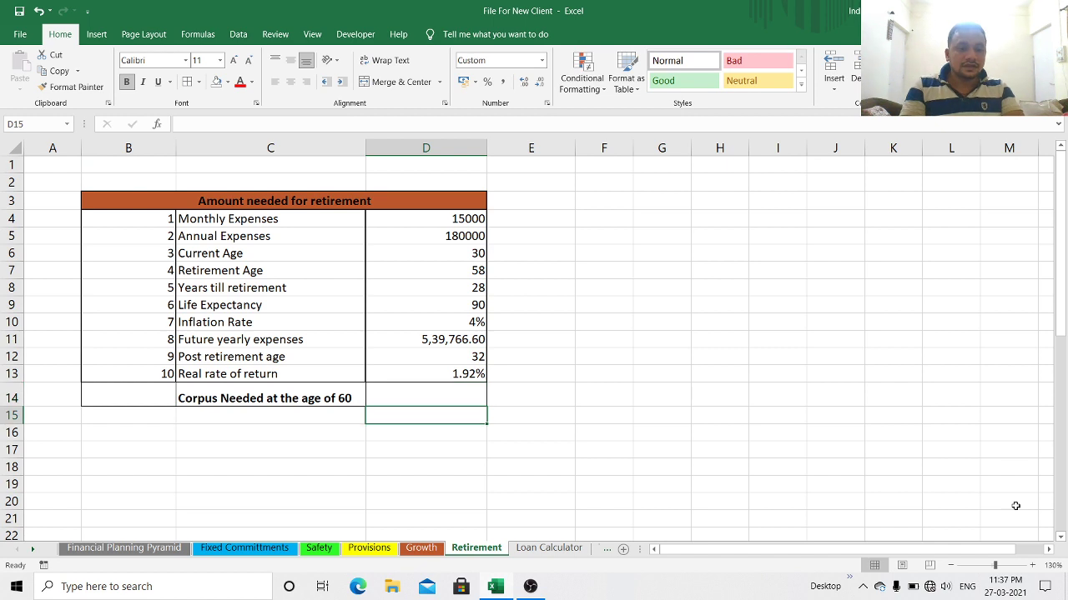
# Step: Change the label in C14 to "Corpus Needed at the age of 58"
pyautogui.press('Left')
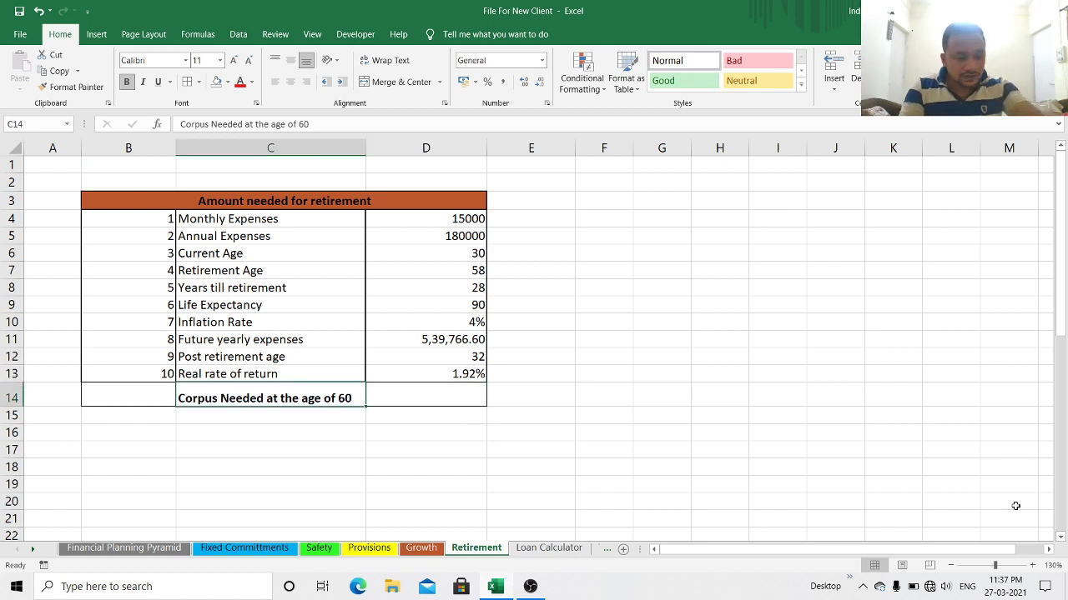
pyautogui.press('XF86AudioLowerVolume')
pyautogui.press('F2')
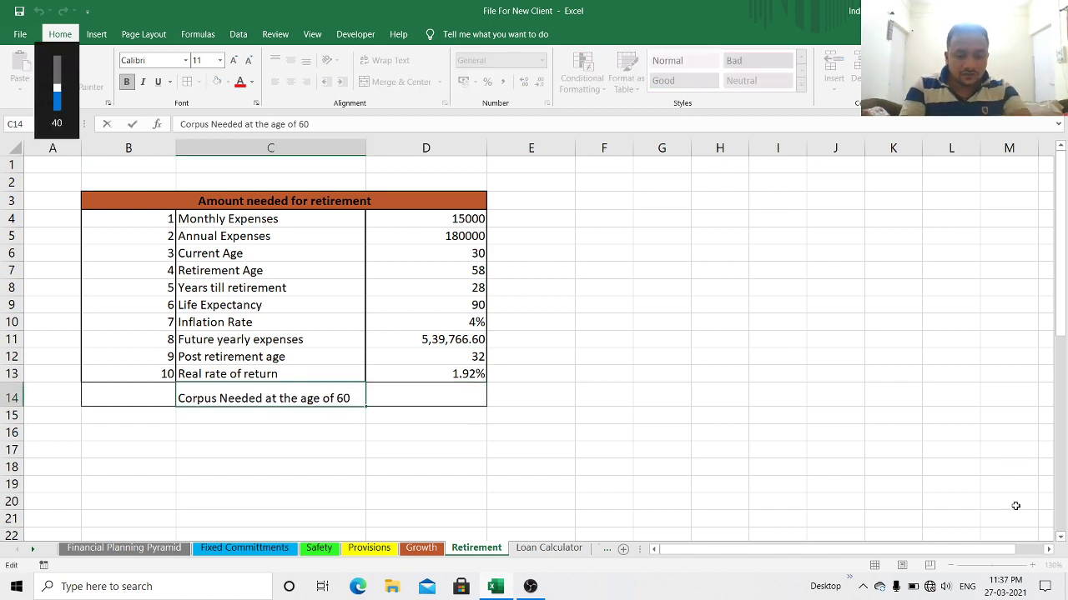
pyautogui.press('BackSpace')
pyautogui.press('BackSpace')
pyautogui.write('58')
pyautogui.press('Return')
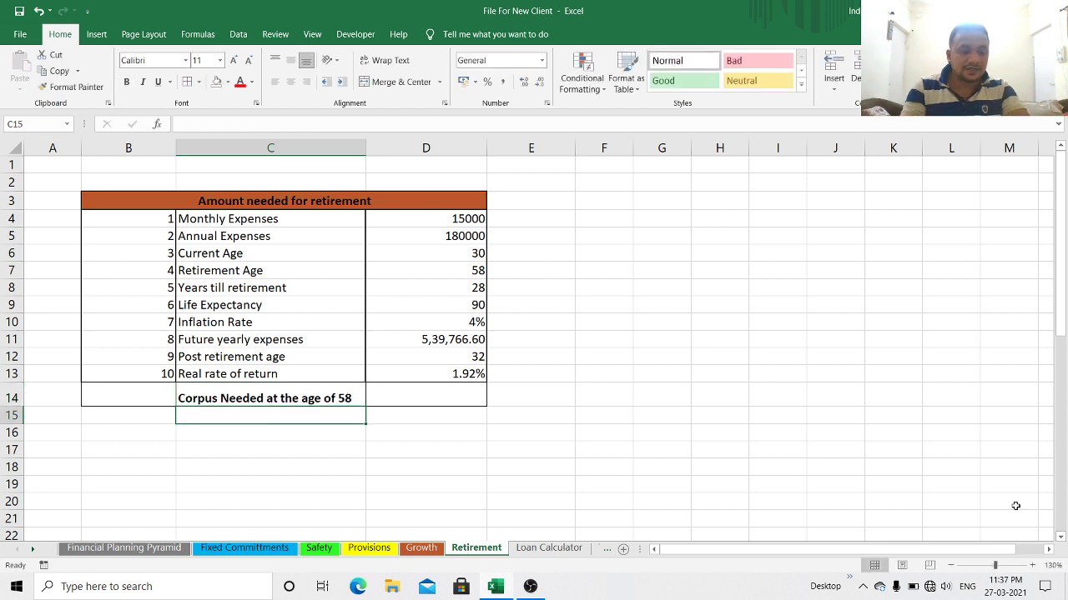
# Step: Calculate the Corpus Needed at the age of 58 in D14 with the formula =PV(D13,D12,-D11,0)
pyautogui.press('Up')
pyautogui.press('Right')
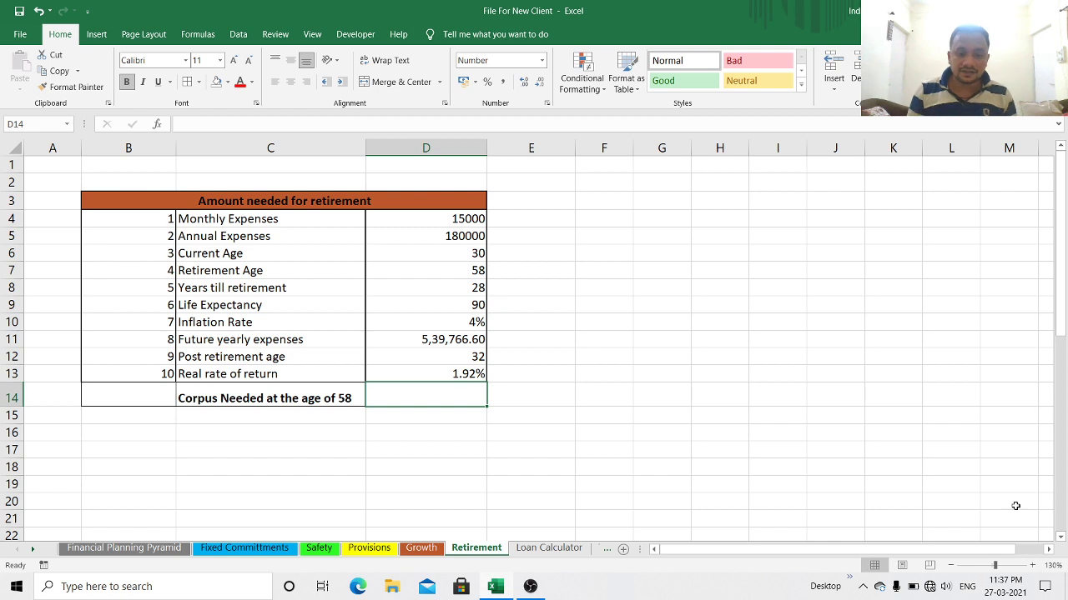
pyautogui.write('=pv')
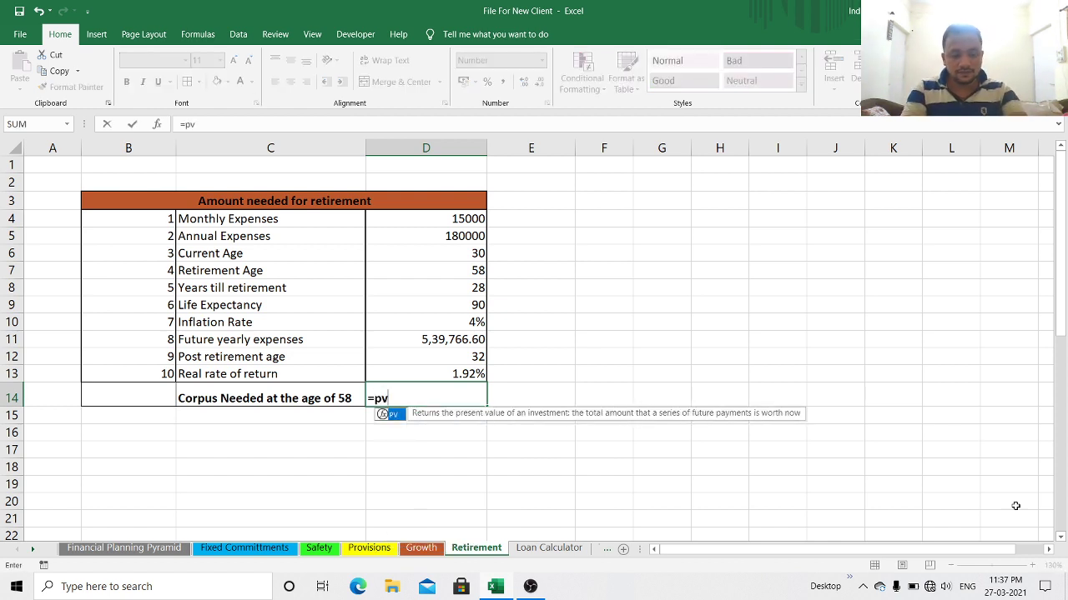
pyautogui.press('Tab')
pyautogui.press('Up')
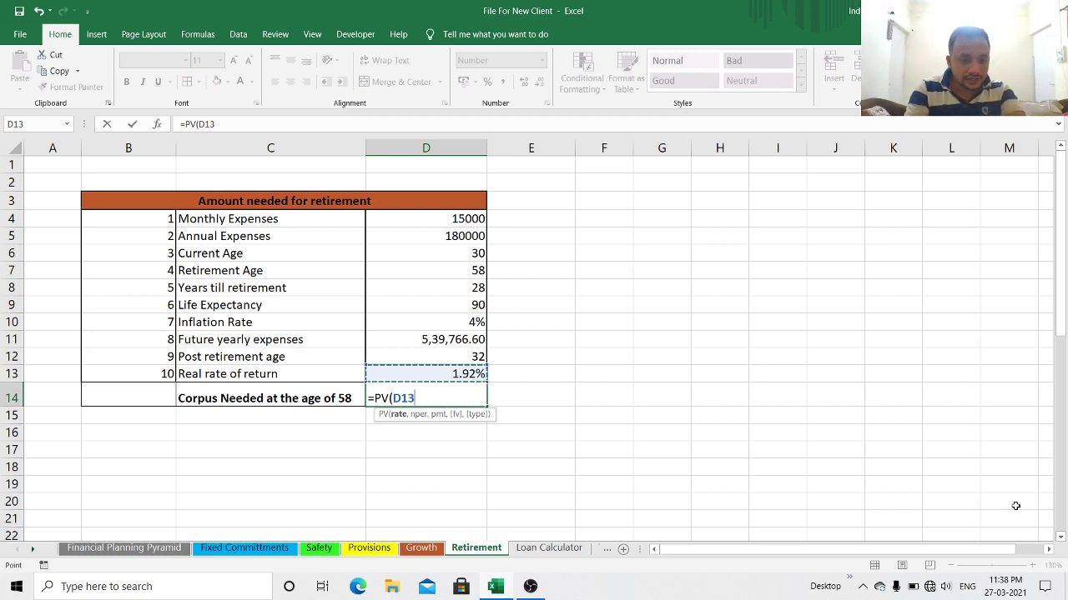
pyautogui.write(',')
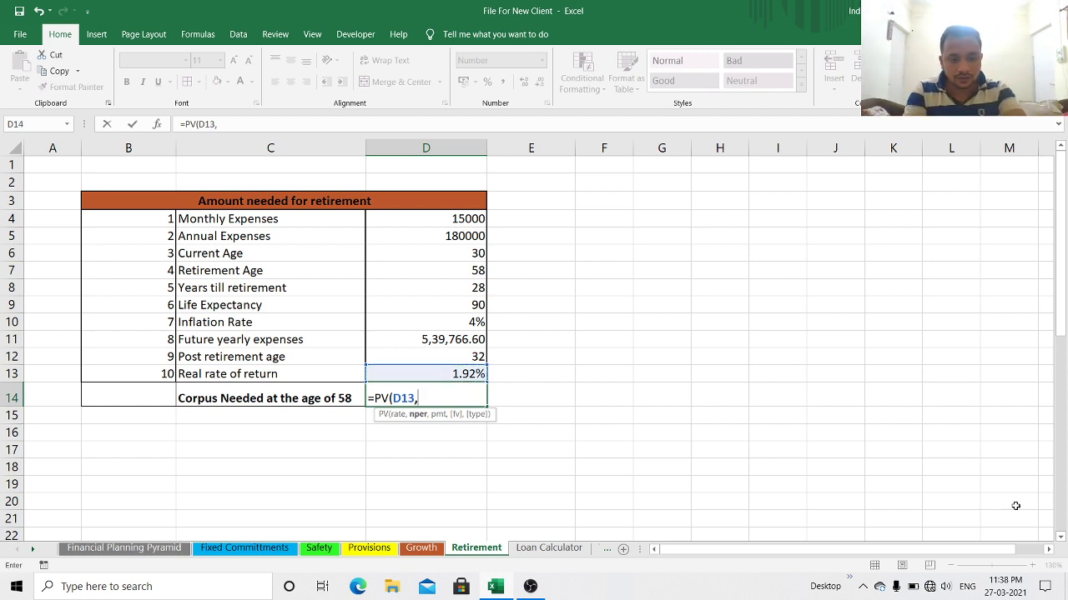
pyautogui.press('Up')
pyautogui.press('Up')
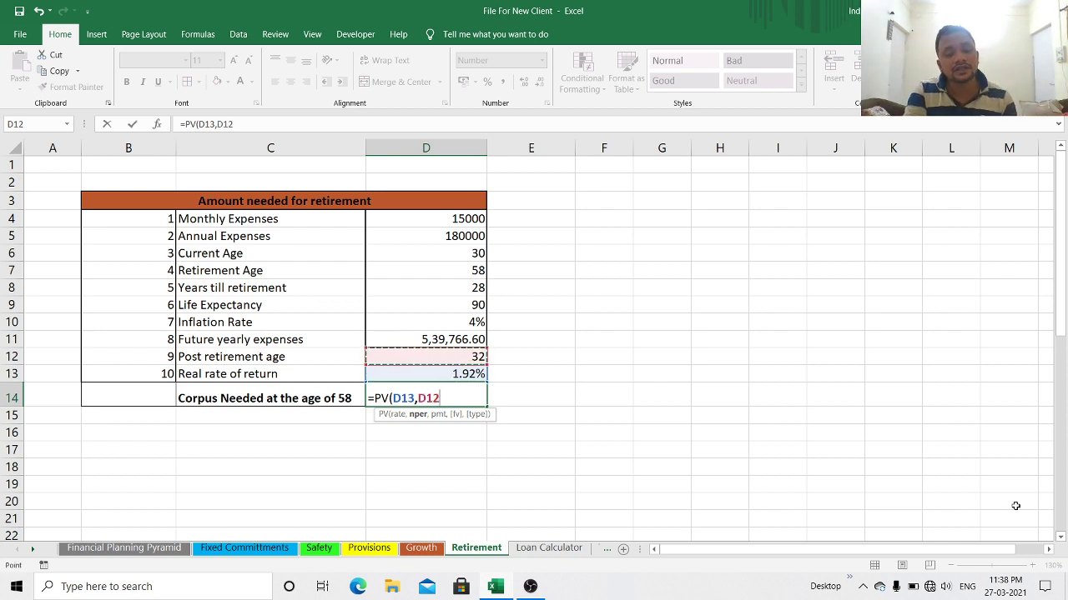
pyautogui.write(',')
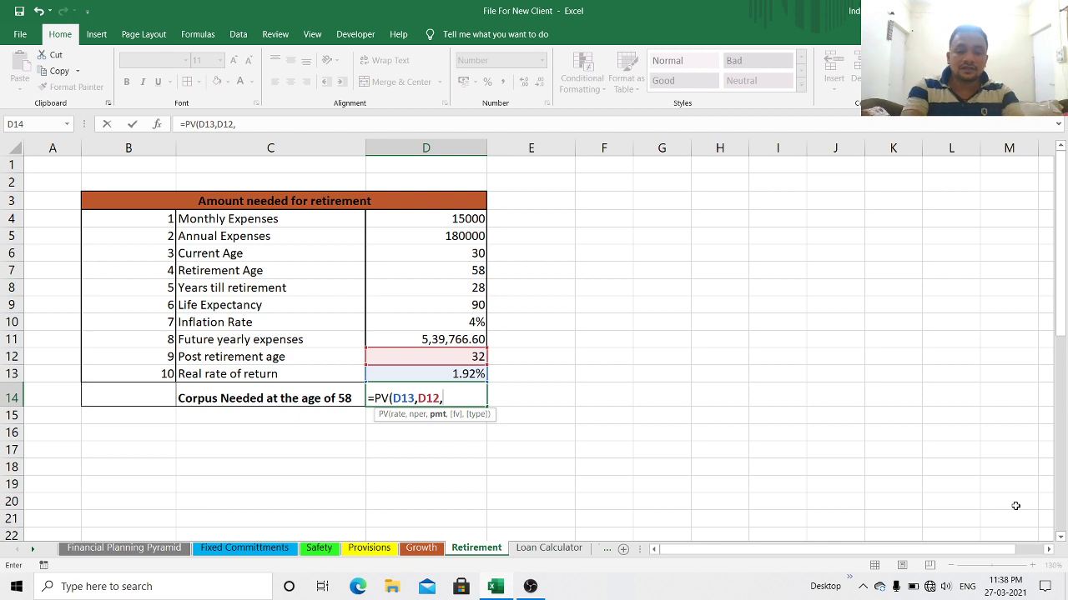
pyautogui.write('-')
pyautogui.press('Up')
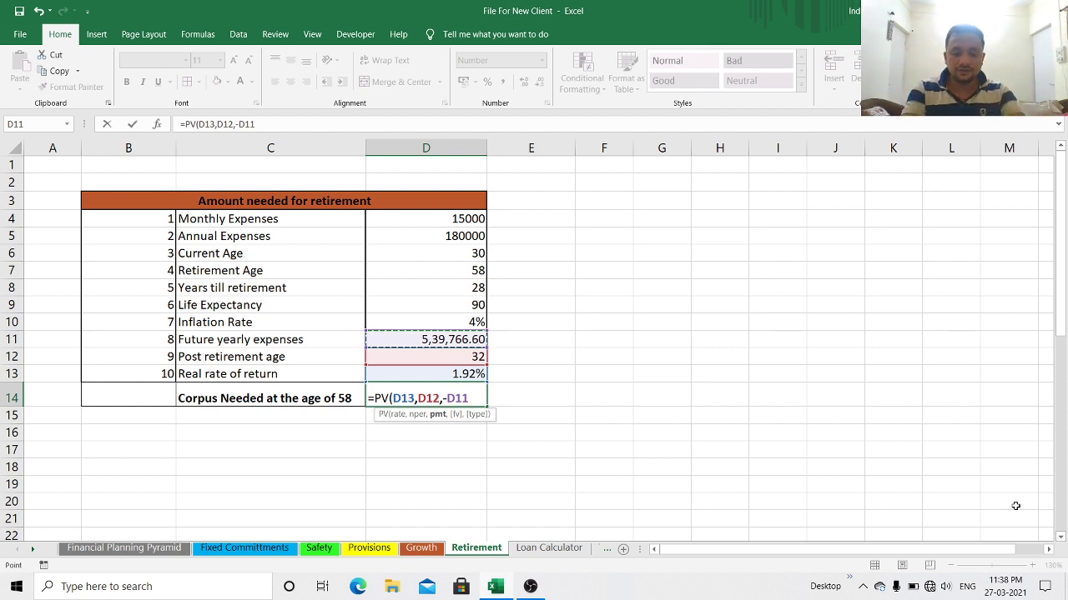
pyautogui.write(',')
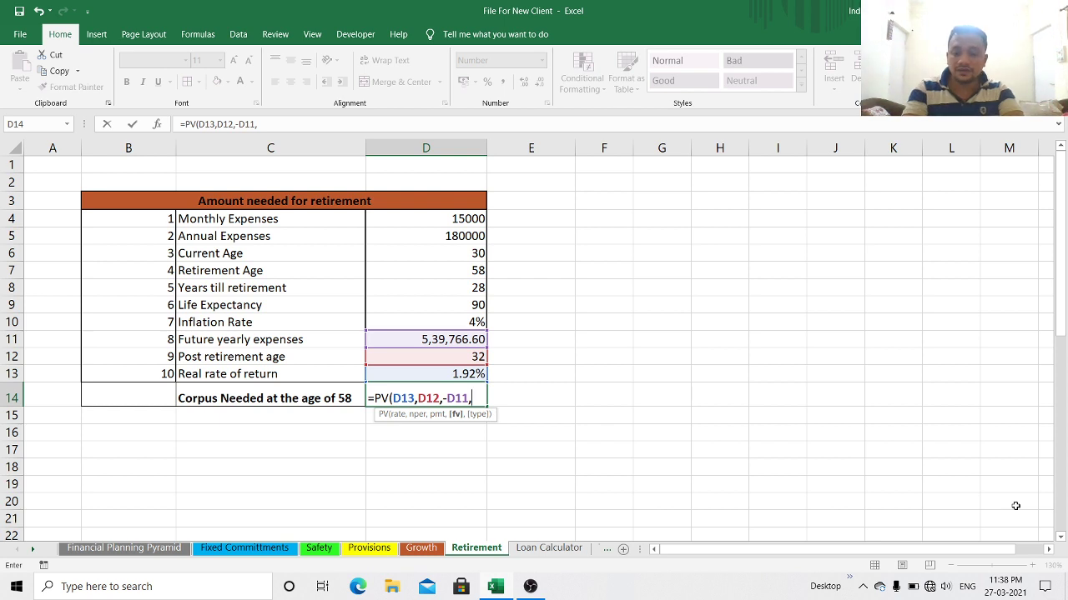
pyautogui.write('0')
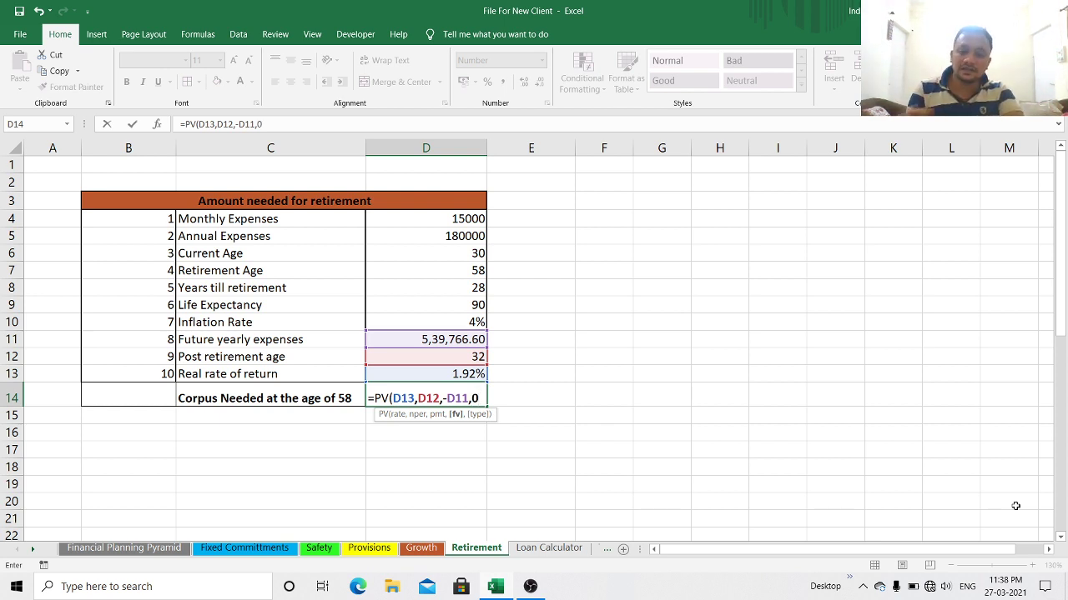
pyautogui.write(',')
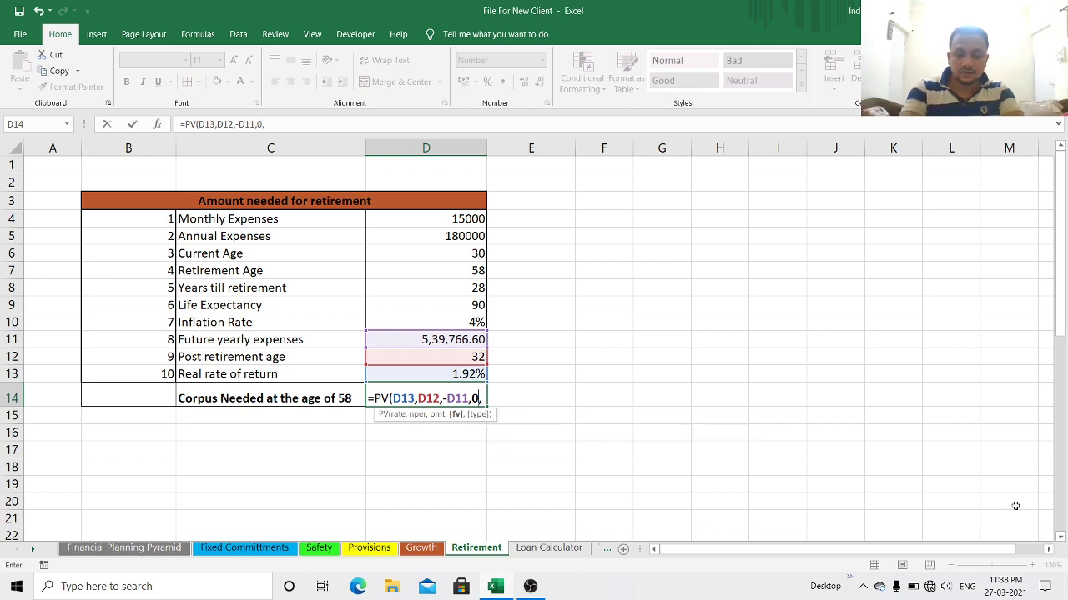
pyautogui.press('Return')
pyautogui.press('Up')
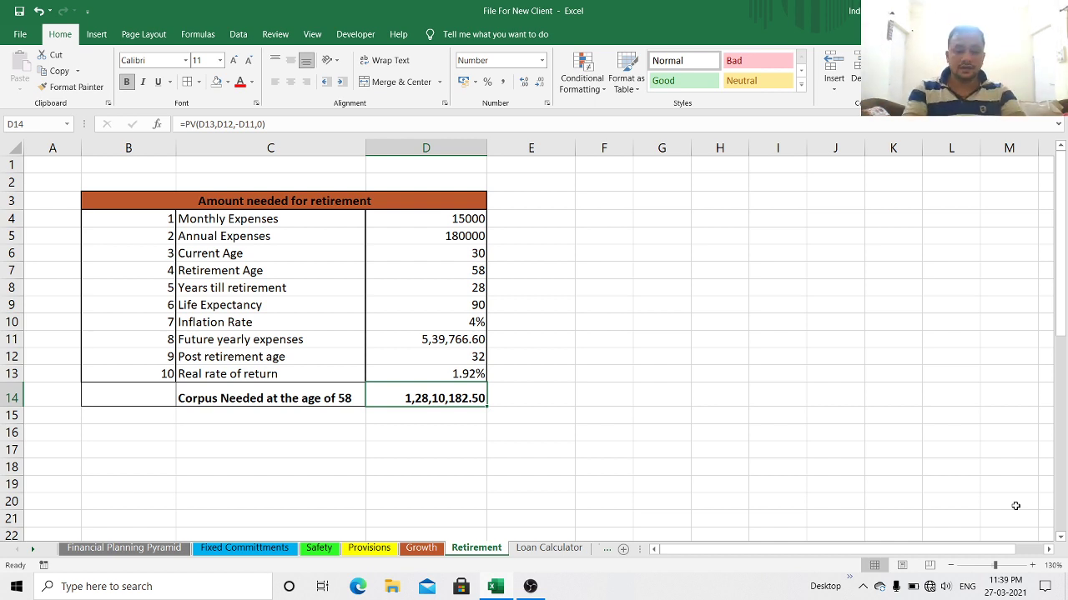
# Step: Link the Retirement goal's Future Cost in L8 of the Provisions sheet to the corpus with =Retirement!D14
pyautogui.hotkey('ctrl', 'pageup')
pyautogui.hotkey('ctrl', 'pageup')
pyautogui.press('Down')
pyautogui.press('Down')
pyautogui.press('Down')
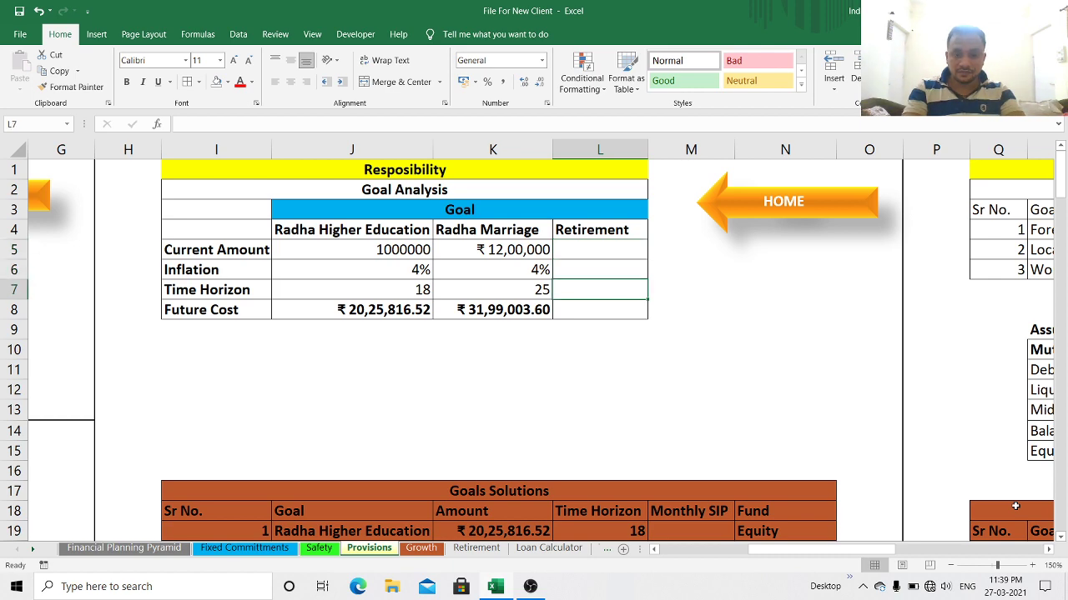
pyautogui.write('=')
pyautogui.hotkey('ctrl', 'pagedown')
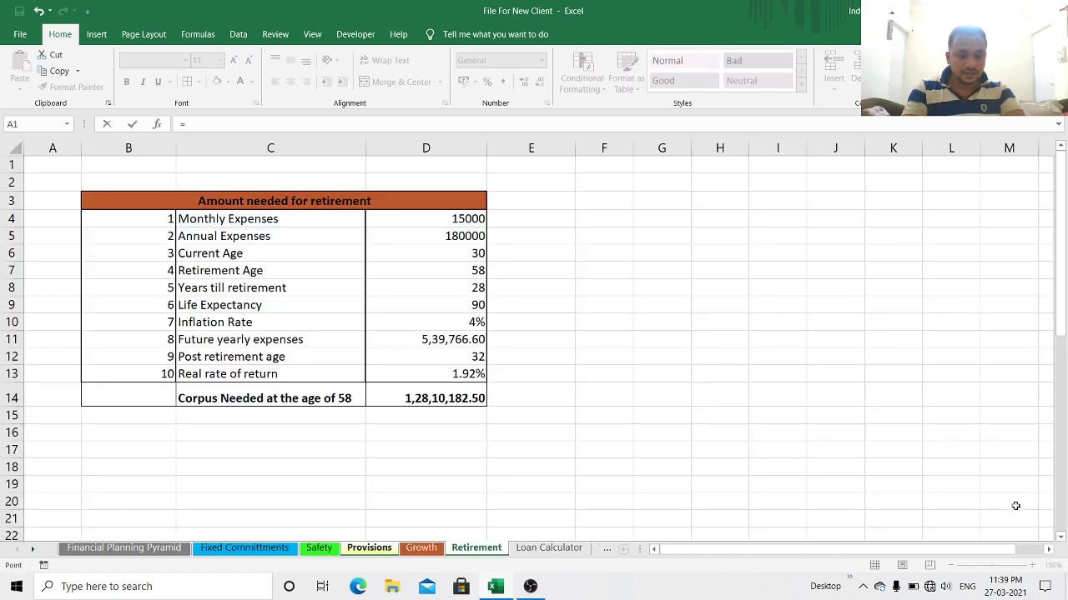
pyautogui.press('Down')
pyautogui.press('Down')
pyautogui.press('Down')
pyautogui.press('Down')
pyautogui.press('Down')
pyautogui.press('Down')
pyautogui.press('Down')
pyautogui.press('Down')
pyautogui.press('Down')
pyautogui.press('Down')
pyautogui.press('Right')
pyautogui.press('Right')
pyautogui.press('Right')
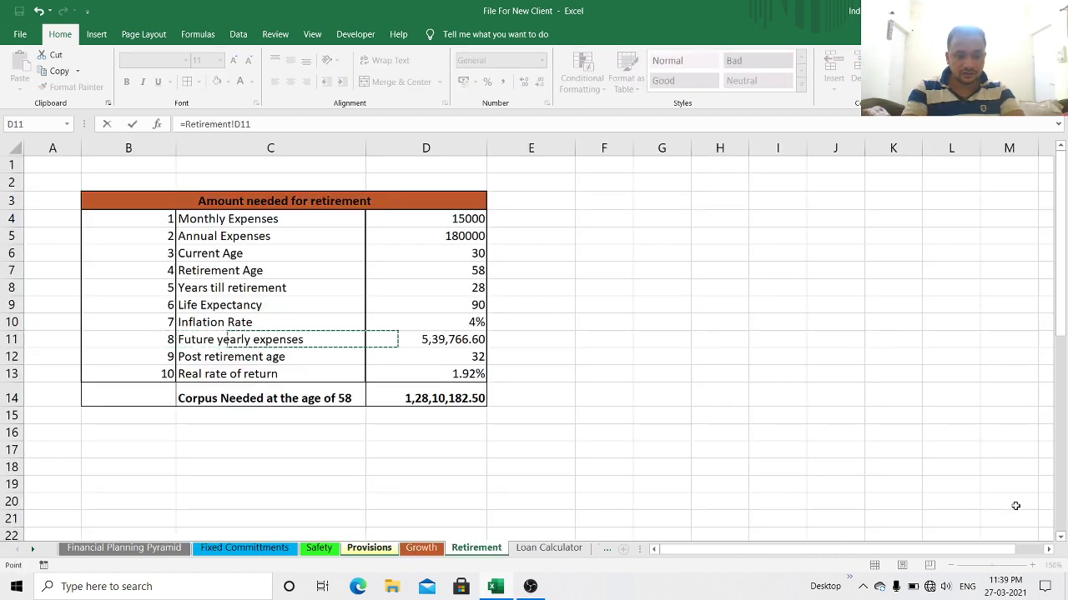
pyautogui.press('Down')
pyautogui.press('Down')
pyautogui.press('Down')
pyautogui.press('Return')
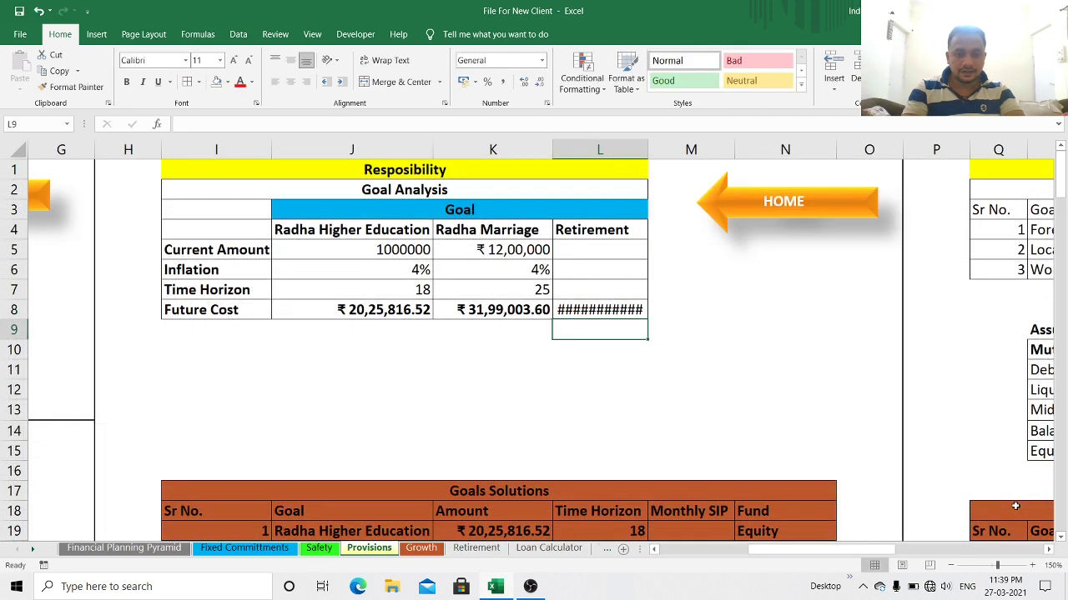
# Step: Autofit column L to the Retirement goal's Future Cost in L8 and make that value bold
pyautogui.press('alt')
pyautogui.press('h')
pyautogui.press('o')
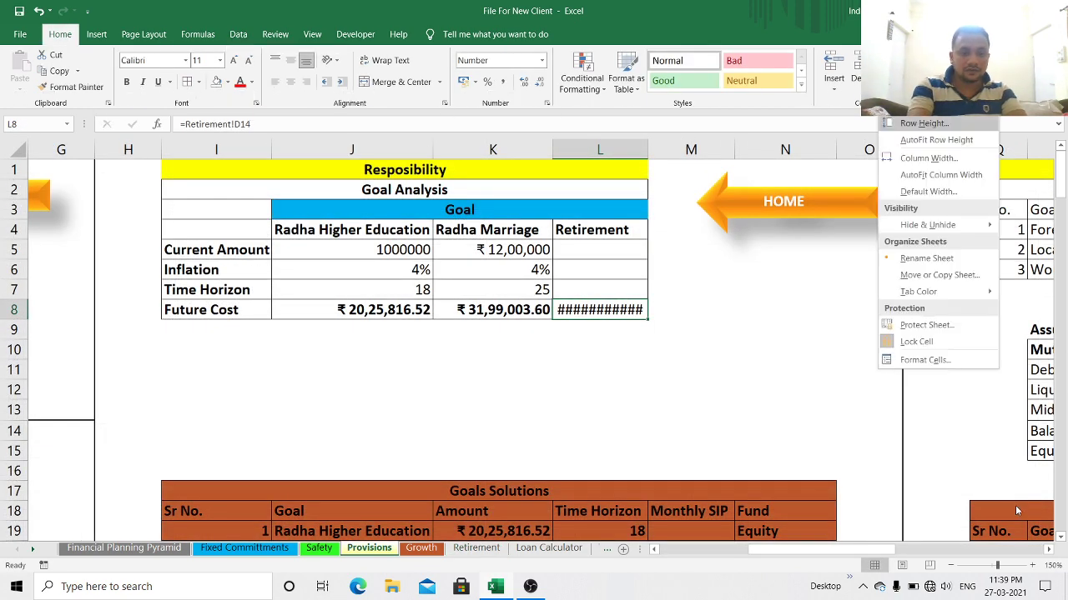
pyautogui.press('i')
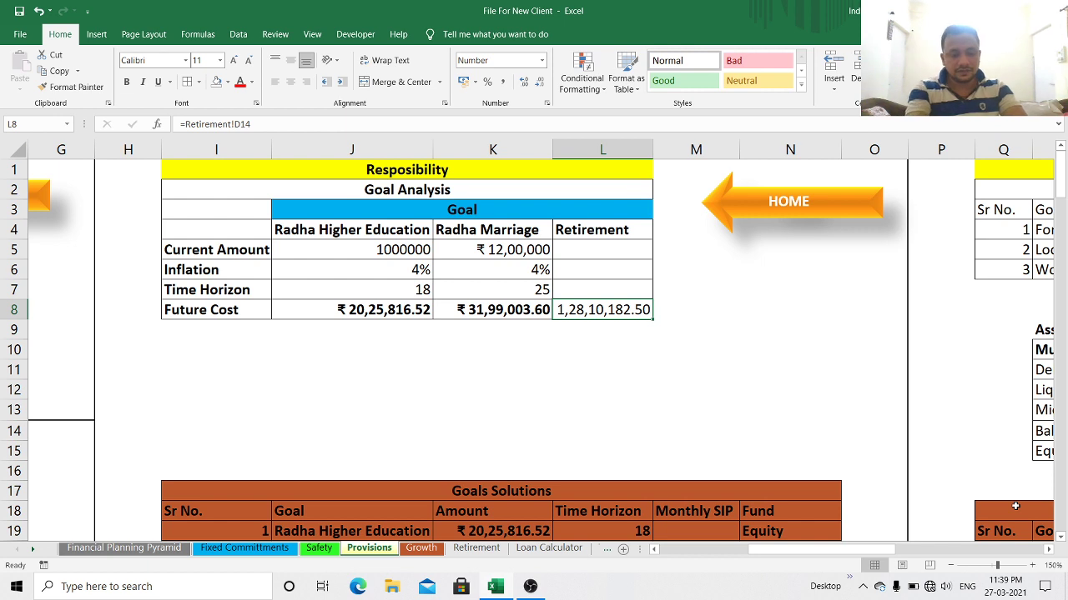
pyautogui.hotkey('ctrl', 'b')
# Step: Review the Future Cost values of the education, marriage and retirement goals in the Goal Analysis table
pyautogui.press('Left')
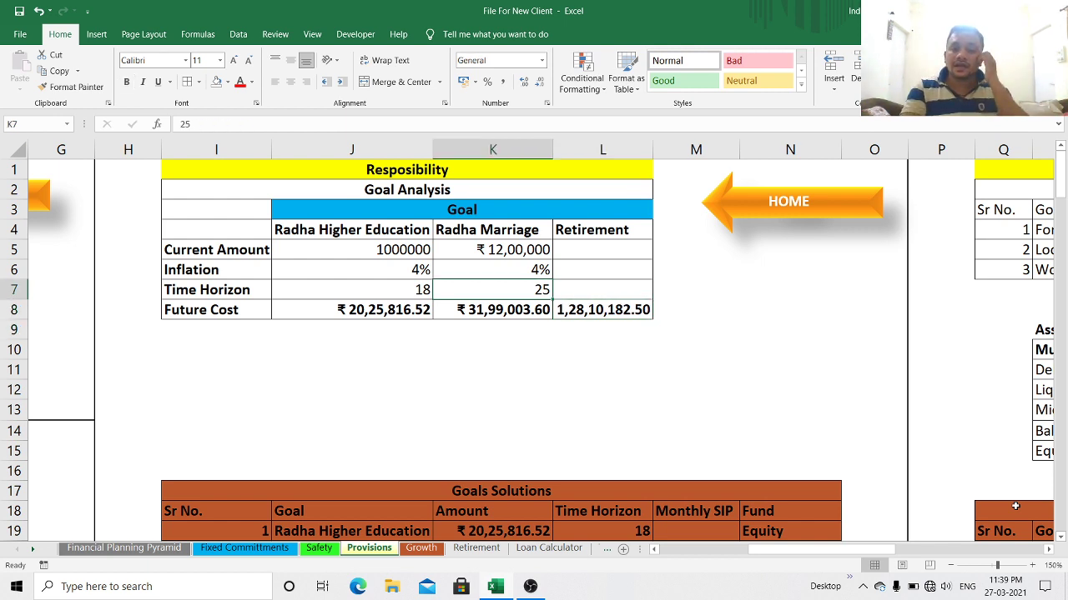
pyautogui.press('Left')
pyautogui.press('Left')
pyautogui.press('Right')
pyautogui.press('Right')
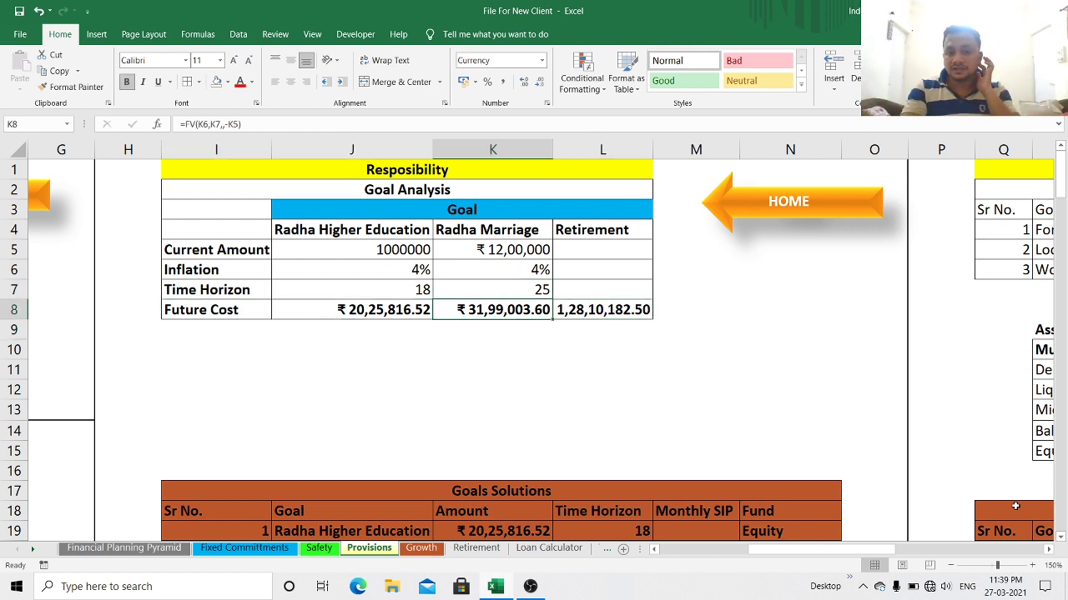
pyautogui.press('Right')
pyautogui.press('Right')
pyautogui.press('Left')
pyautogui.press('Left')
pyautogui.press('Left')
pyautogui.press('Down')
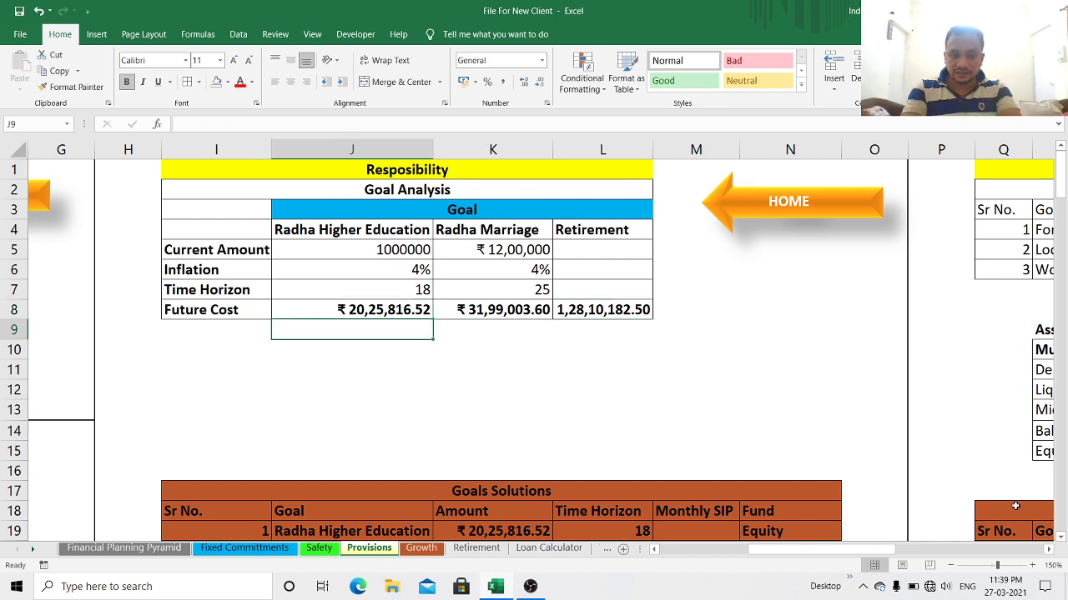
pyautogui.press('Right')
pyautogui.press('Up')
pyautogui.press('Down')
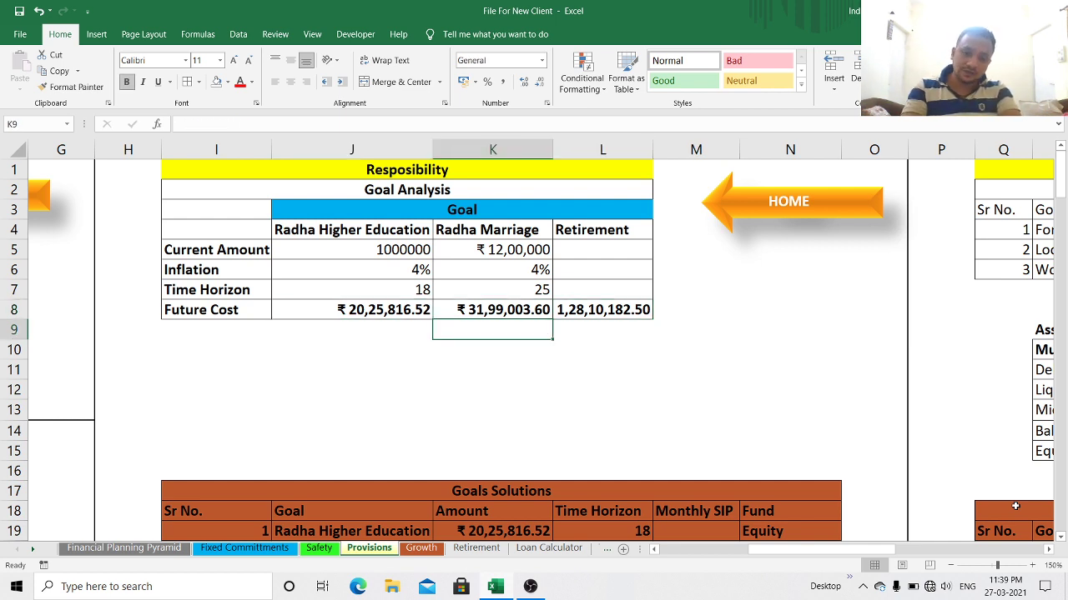